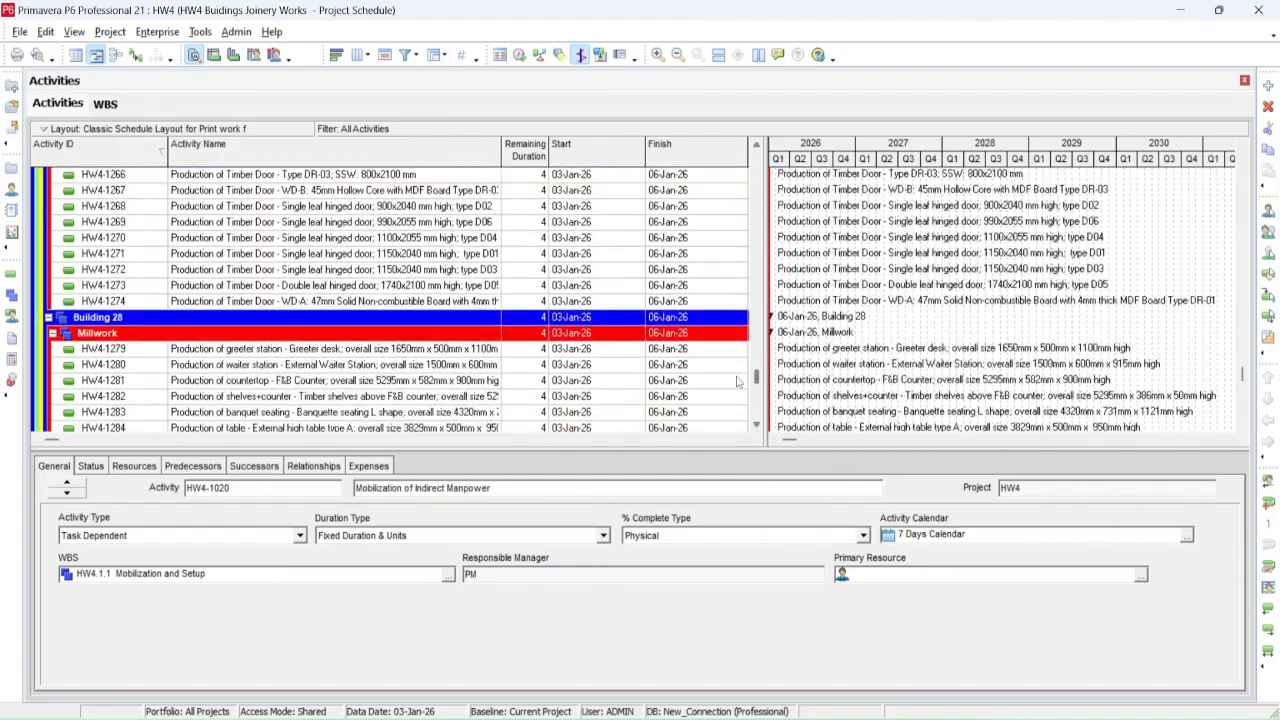
# Copy all WBS elements from Building 01 through Building 28's Timber door under Production & Delivery
pyautogui.scroll(-1, 738, 410)
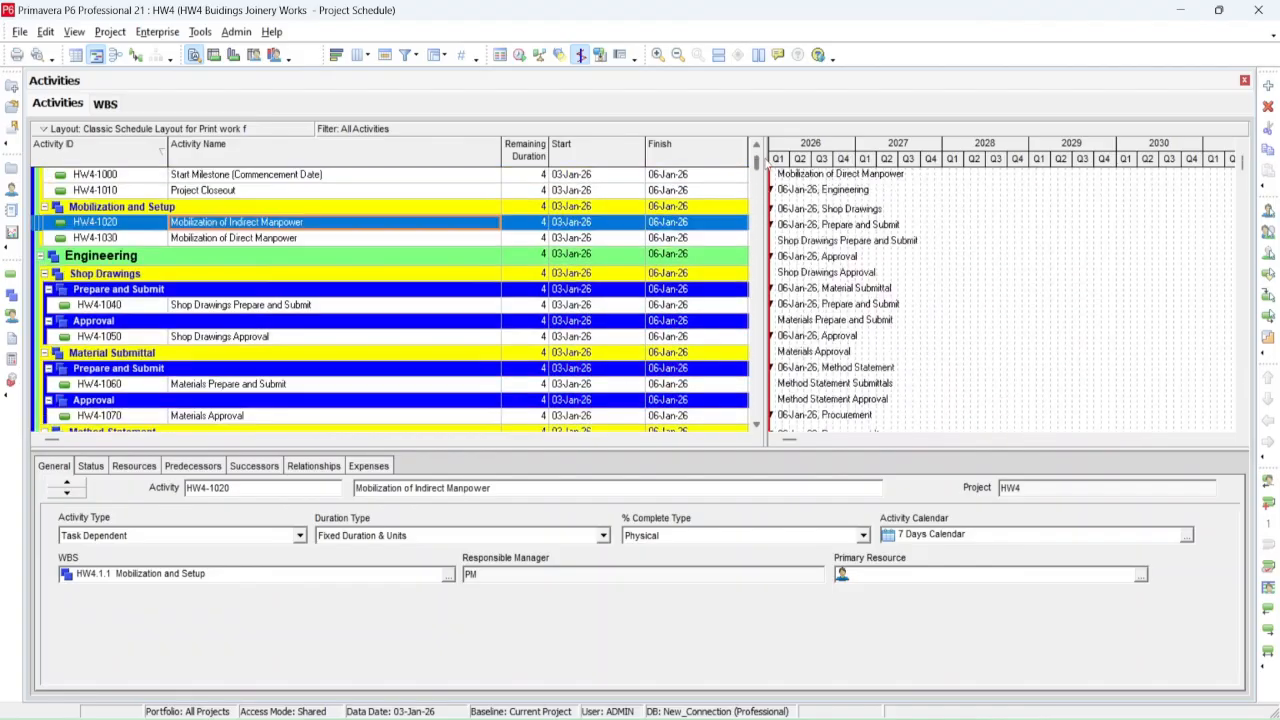
pyautogui.click(113, 105)
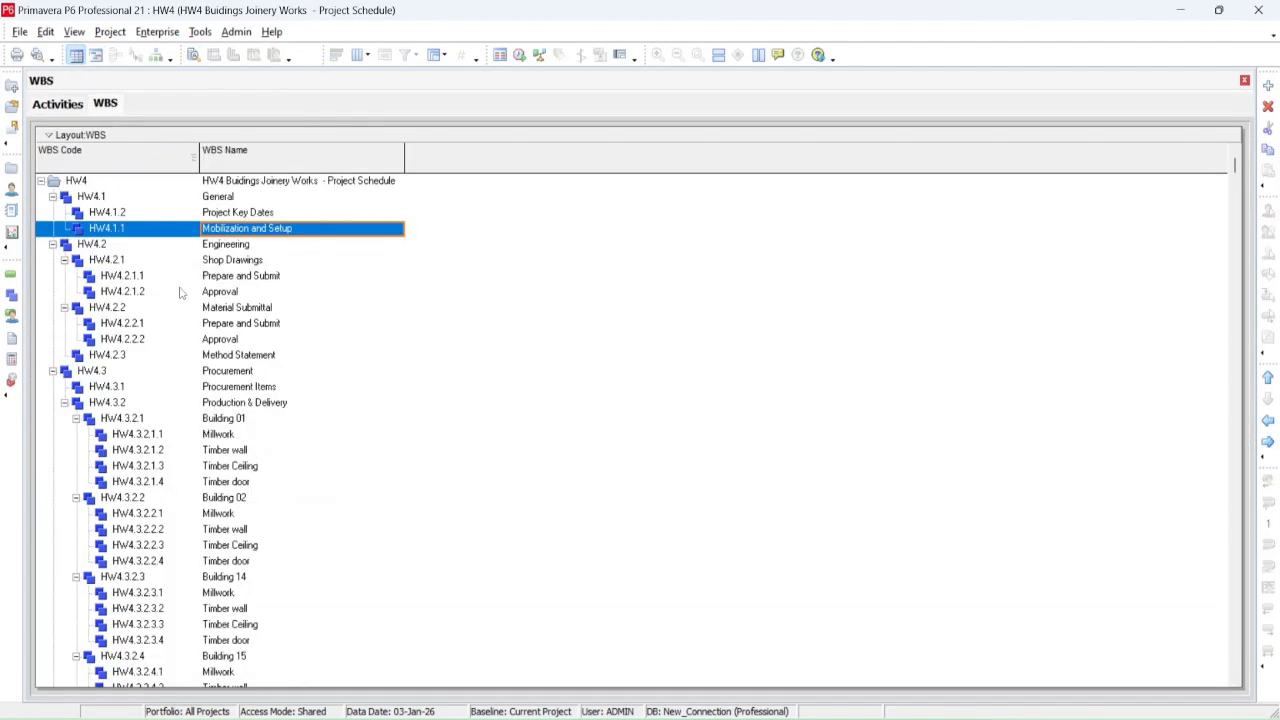
pyautogui.click(221, 404)
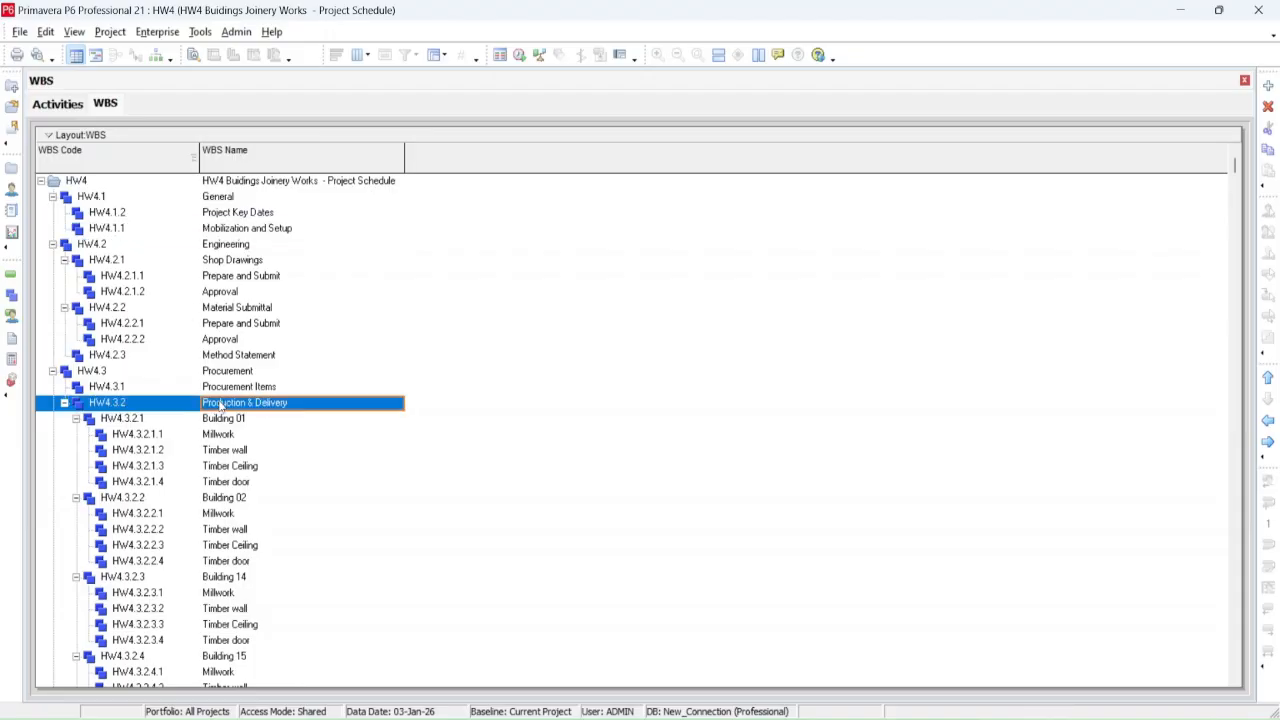
pyautogui.scroll(-4, 221, 405)
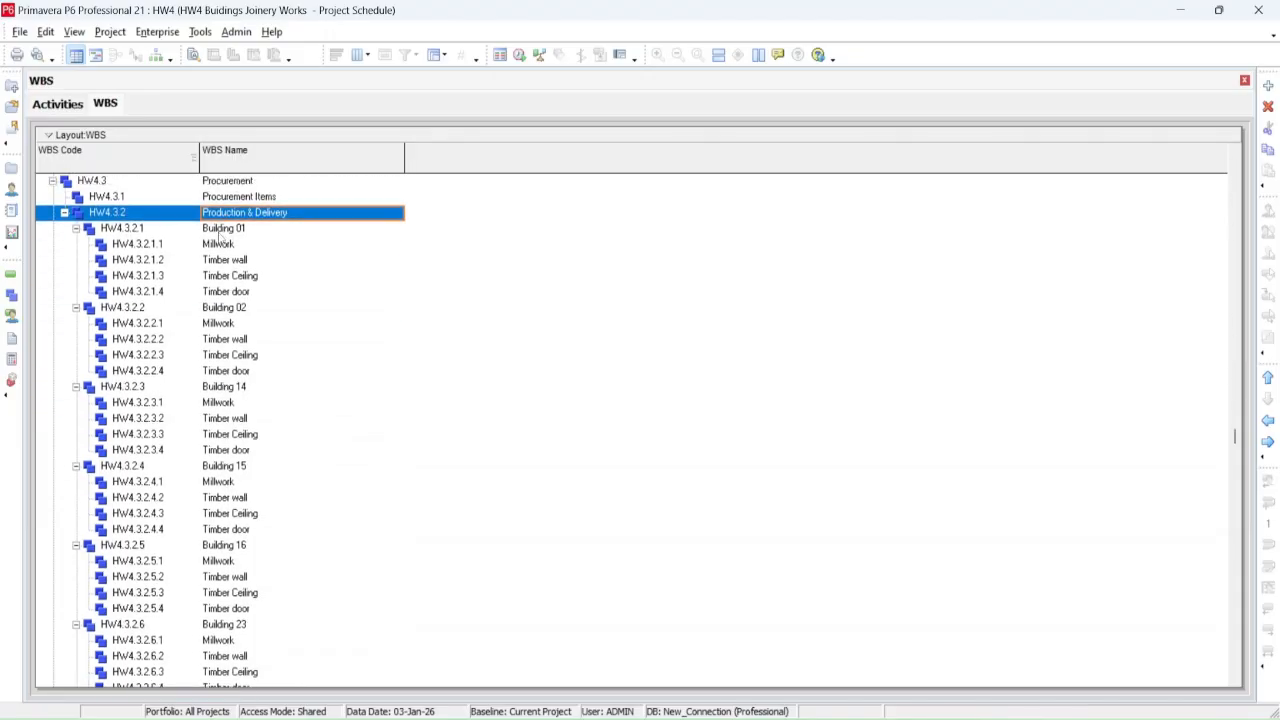
pyautogui.click(218, 231)
pyautogui.scroll(-3, 220, 260)
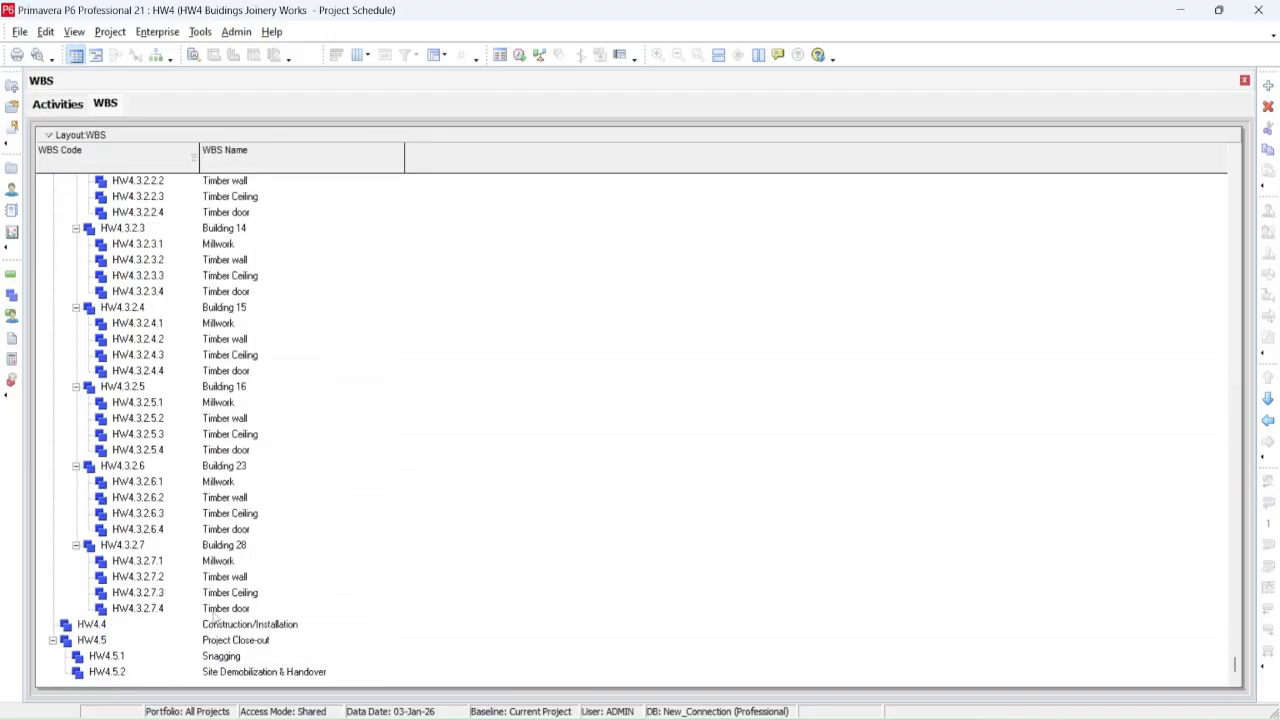
pyautogui.keyDown('shift'); pyautogui.click(215, 610); pyautogui.keyUp('shift')
pyautogui.rightClick(234, 412)
pyautogui.click(269, 117)
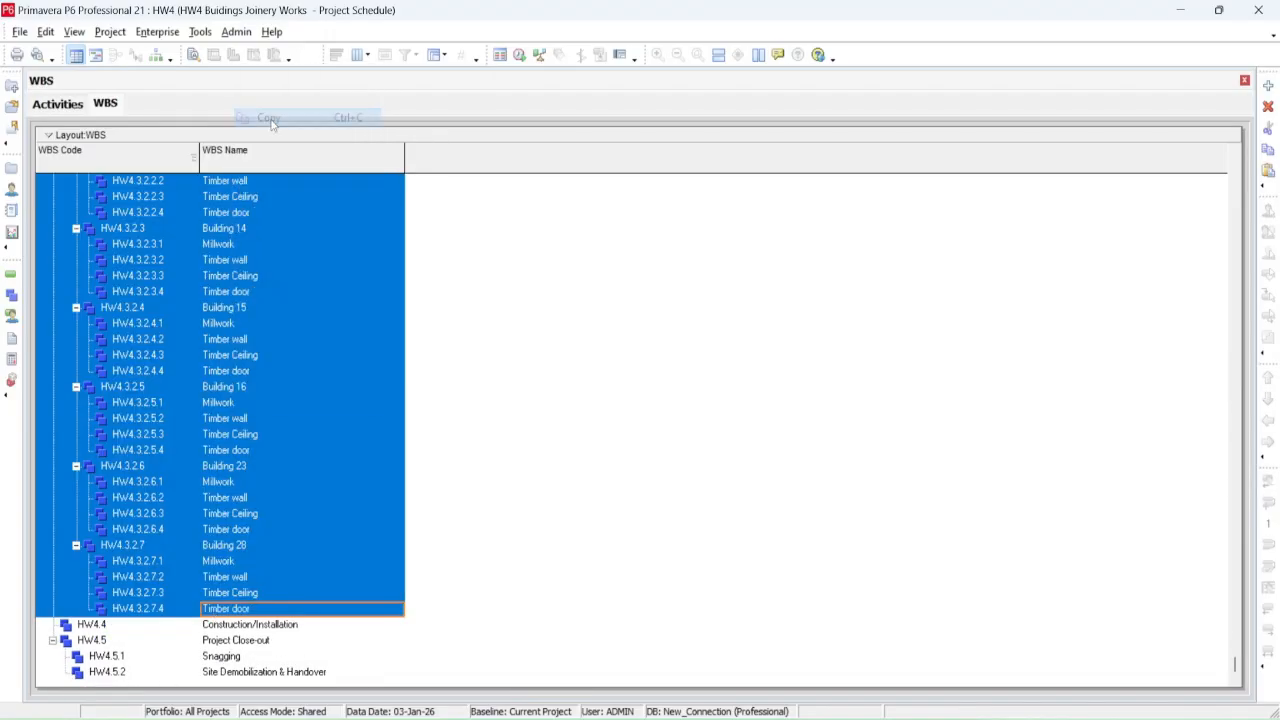
# Paste the copied WBS branches with their activities under Construction/Installation, keeping all copy options and incrementing the activity IDs by 1
pyautogui.click(256, 626)
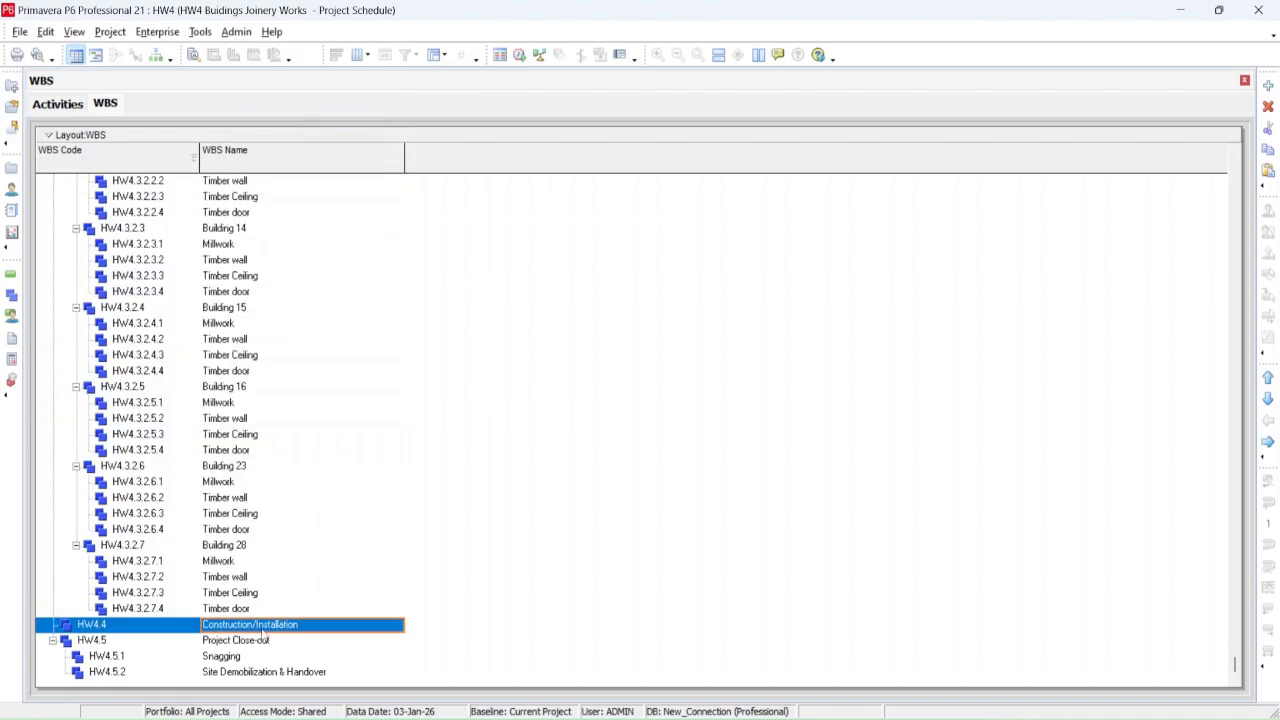
pyautogui.rightClick(262, 632)
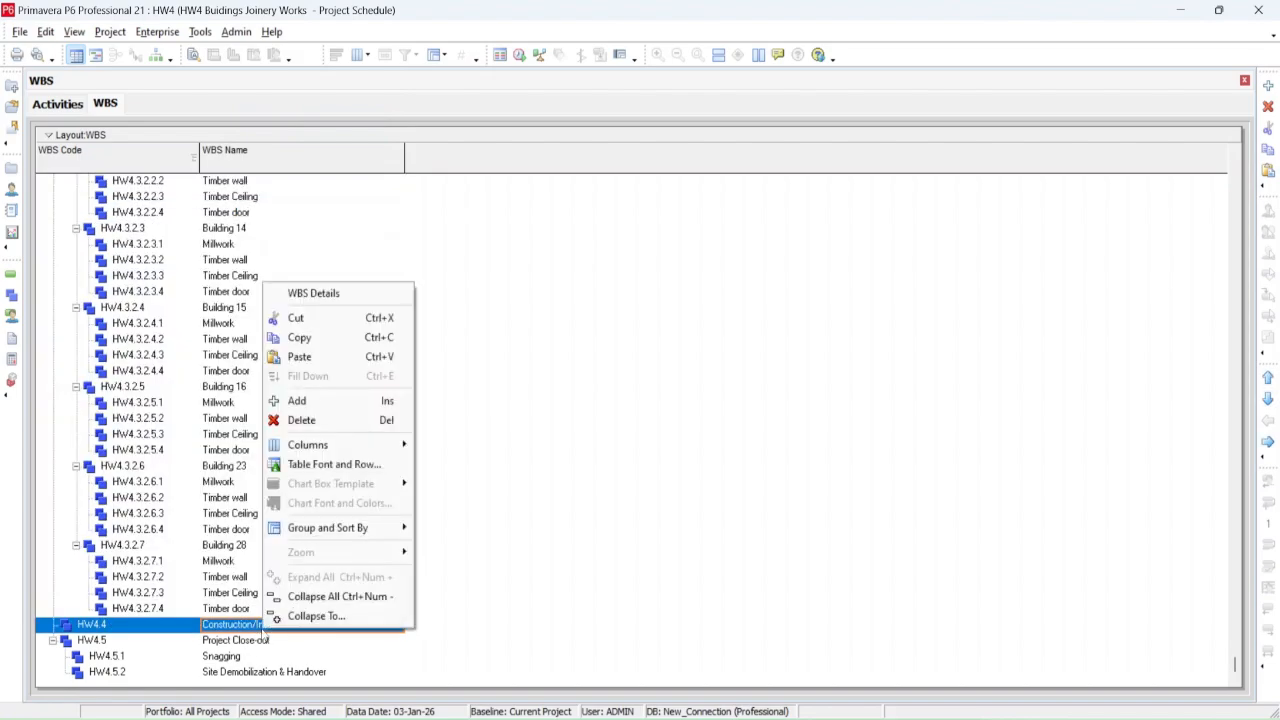
pyautogui.click(301, 357)
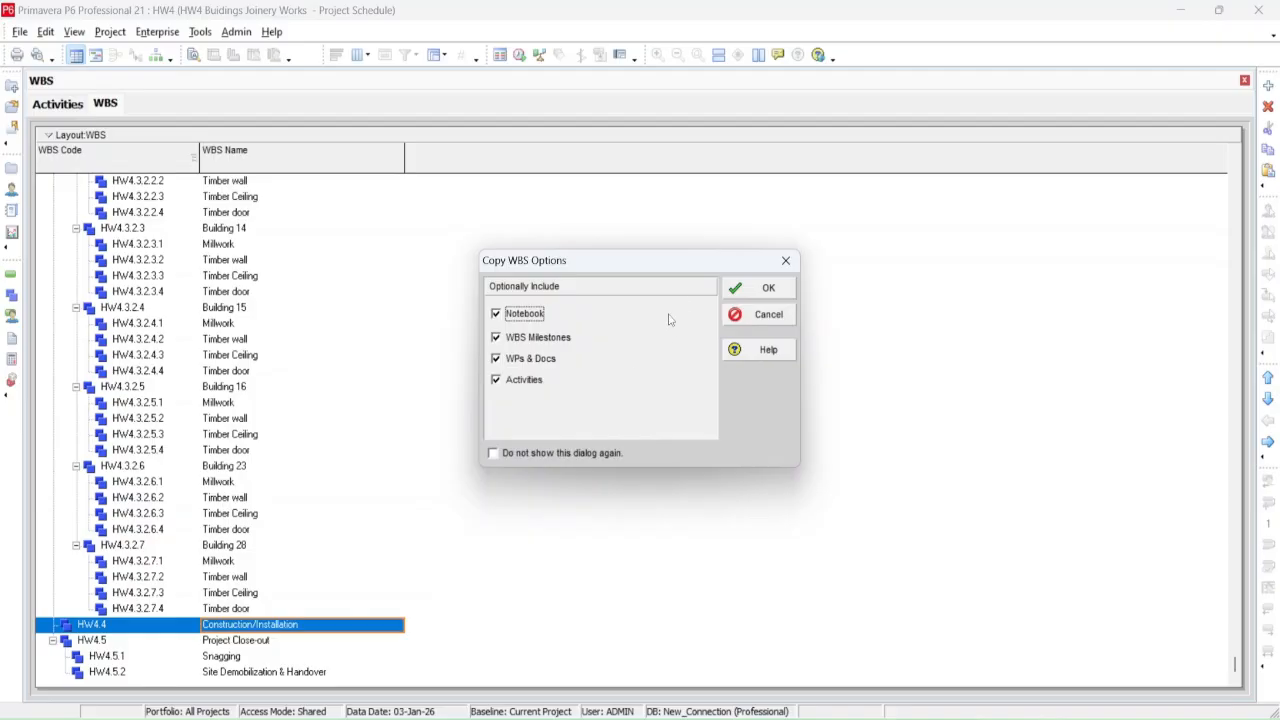
pyautogui.click(752, 289)
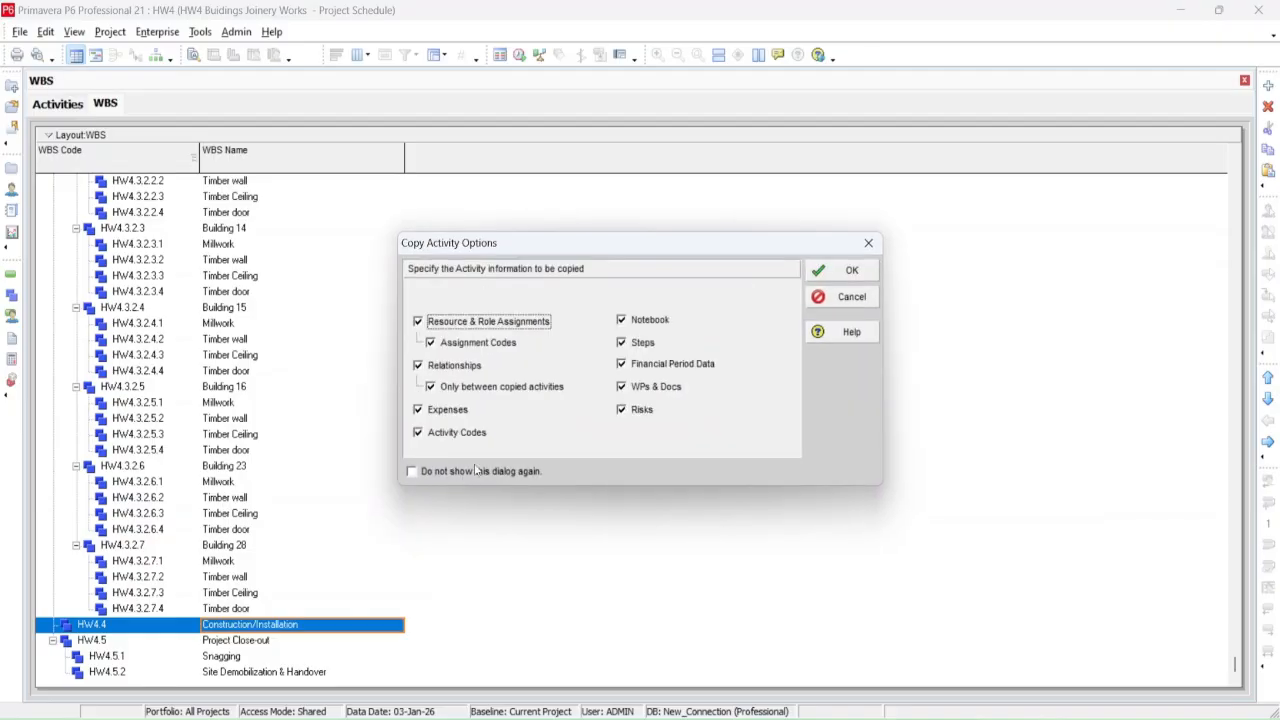
pyautogui.click(849, 271)
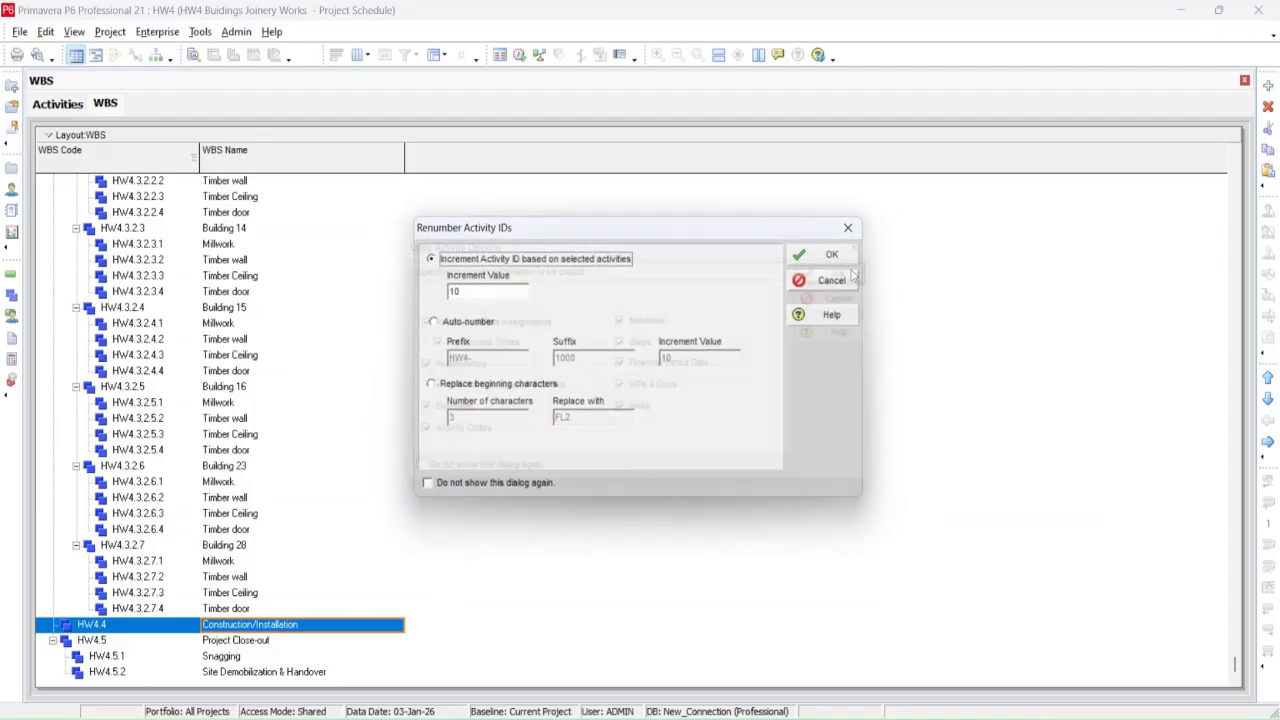
pyautogui.doubleClick(471, 296)
pyautogui.write('1')
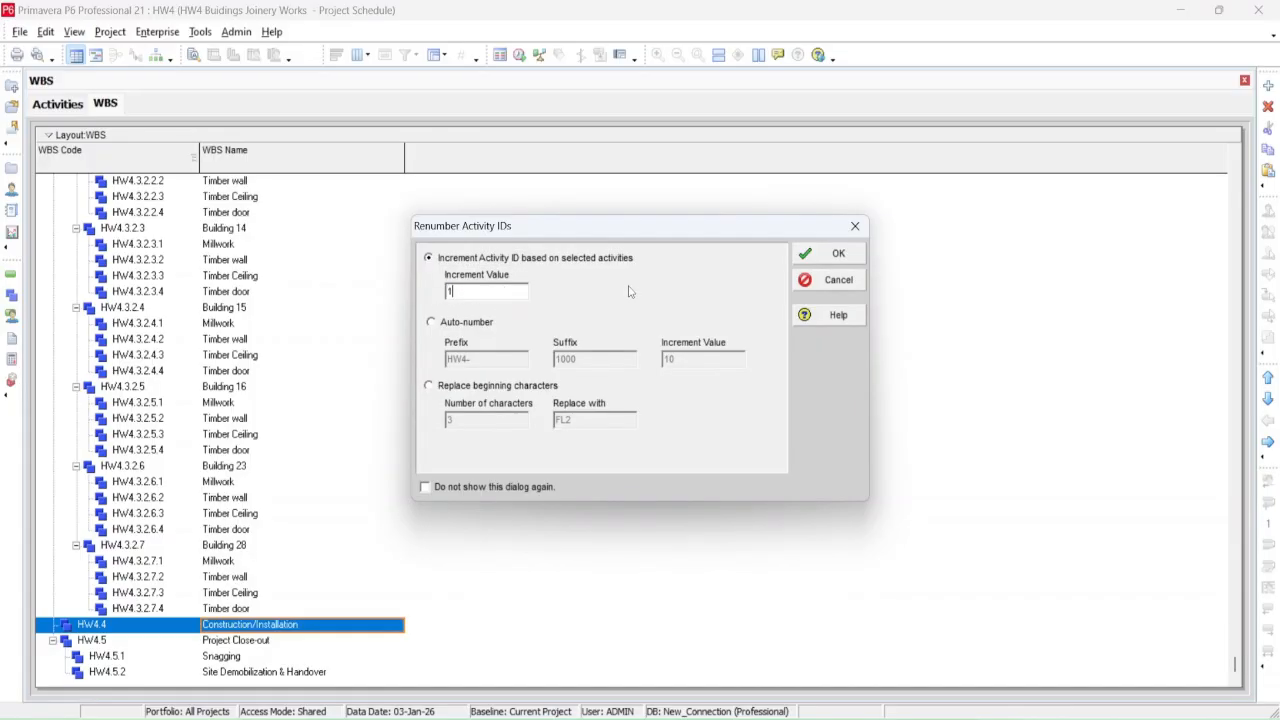
pyautogui.click(837, 253)
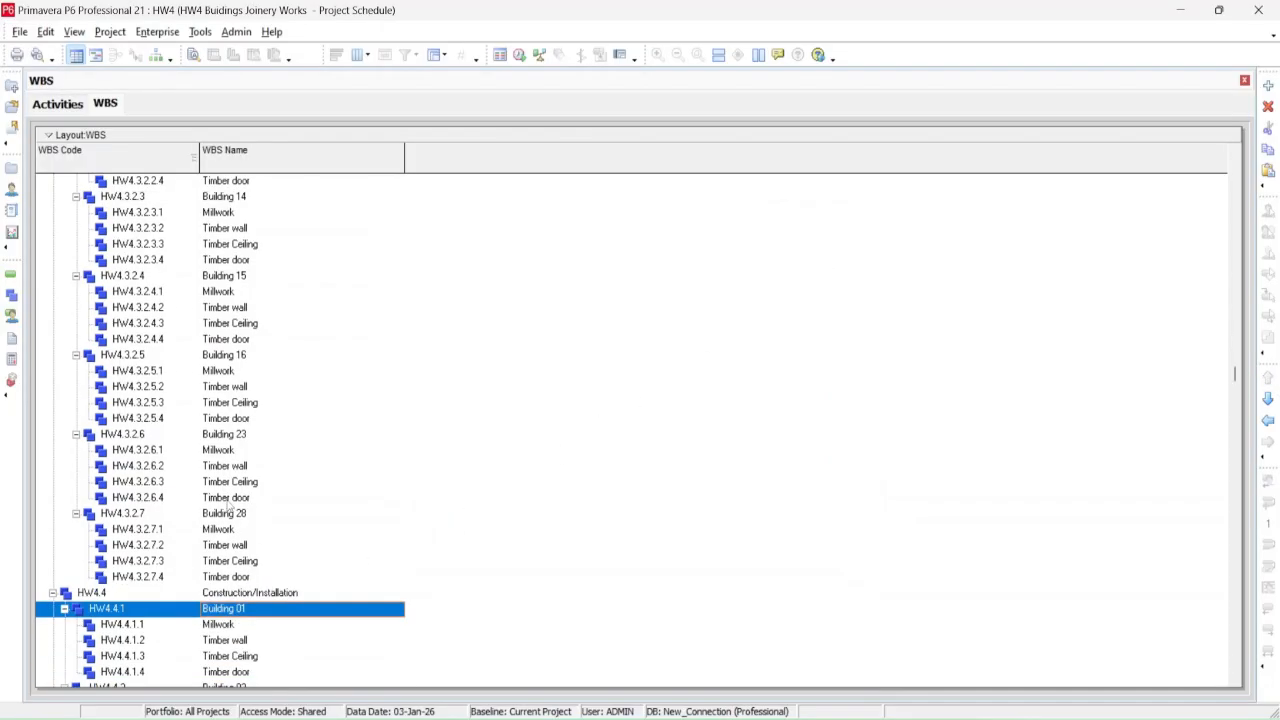
# Return to the project's activities and collapse all WBS groups in the activity table
pyautogui.click(57, 103)
pyautogui.scroll(-2, 458, 445)
pyautogui.moveTo(758, 162); pyautogui.dragTo(759, 256)
pyautogui.scroll(4, 320, 308)
pyautogui.rightClick(371, 257)
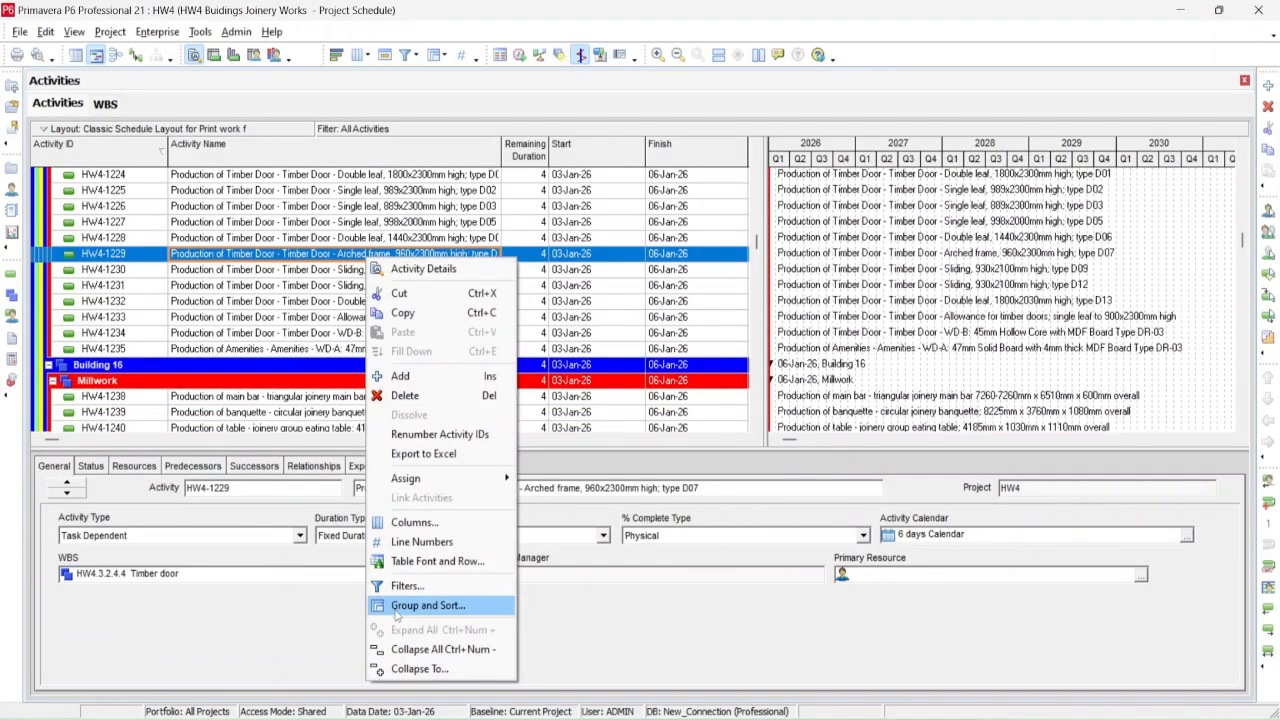
pyautogui.click(419, 650)
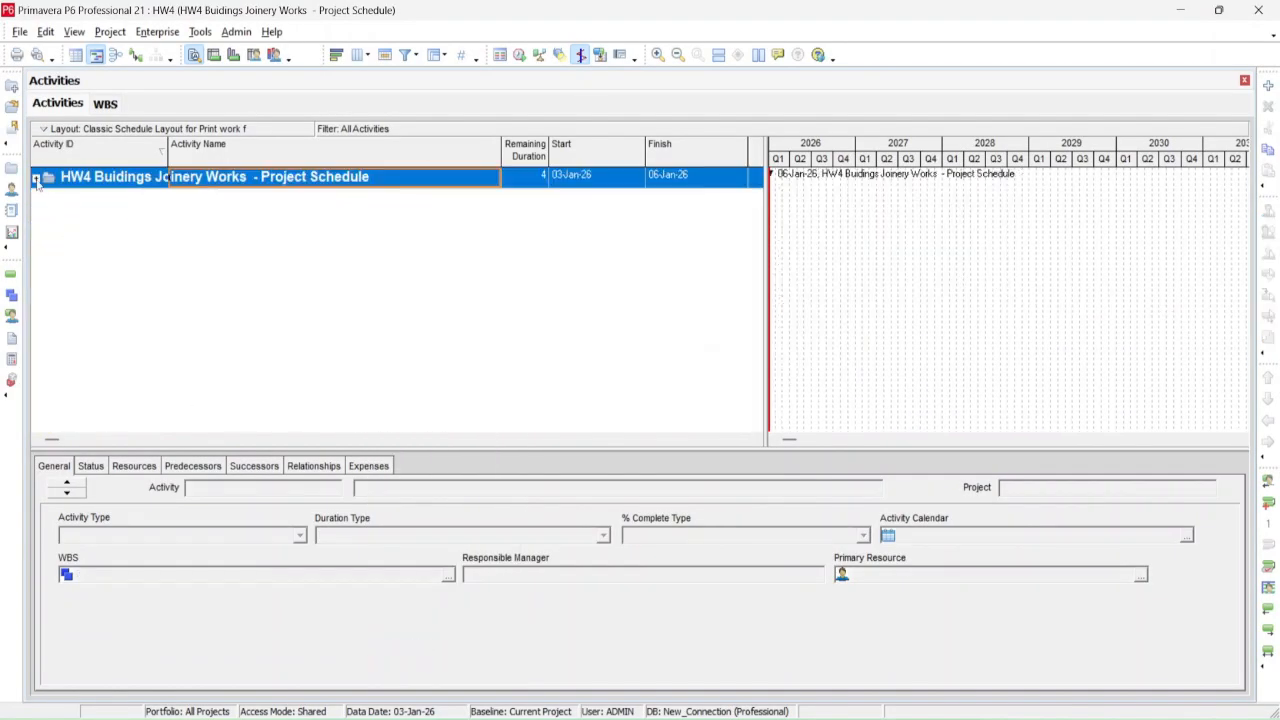
# Expand Construction/Installation down to Building 01's Millwork group and select its female prayer paneling activity
pyautogui.click(35, 178)
pyautogui.click(40, 256)
pyautogui.click(44, 274)
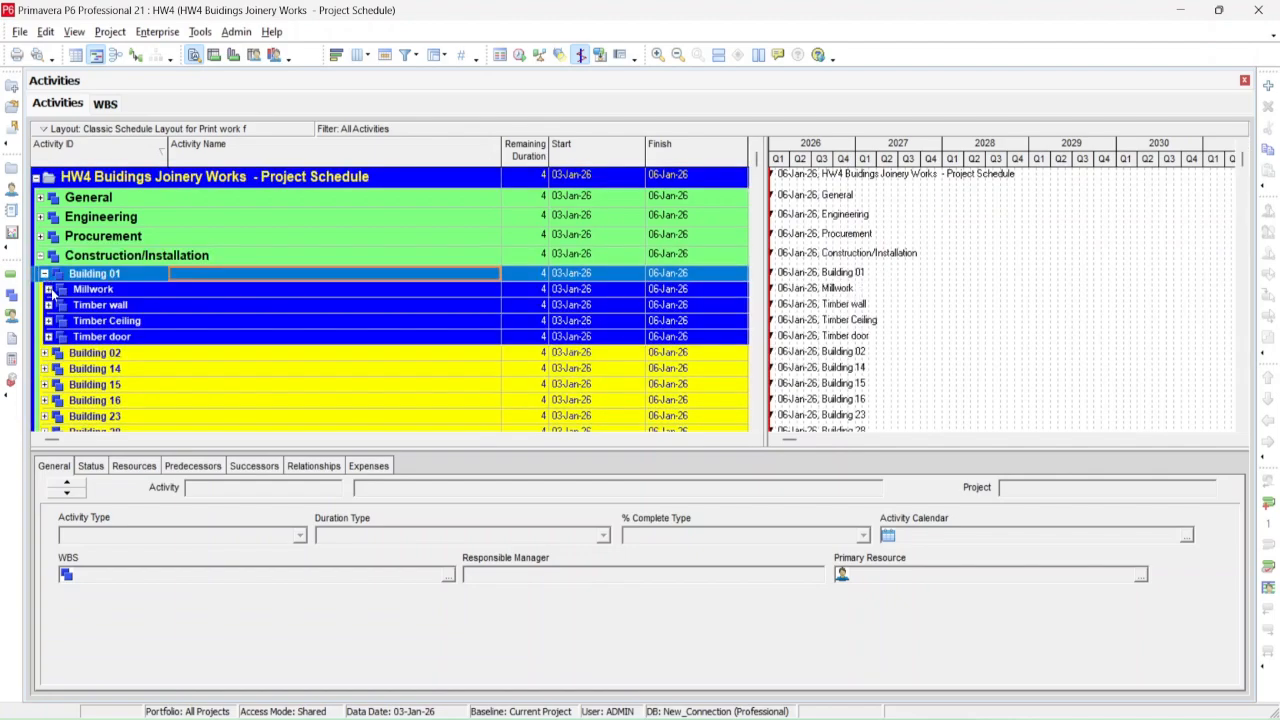
pyautogui.click(48, 289)
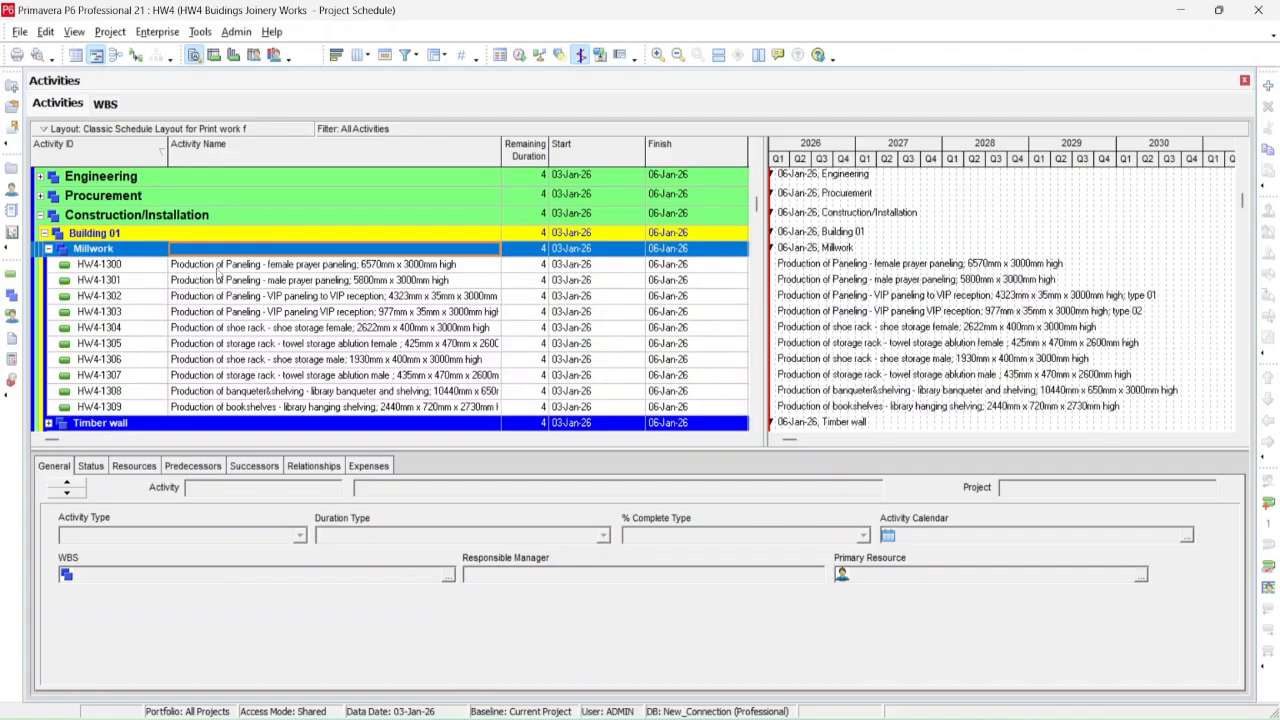
pyautogui.click(190, 265)
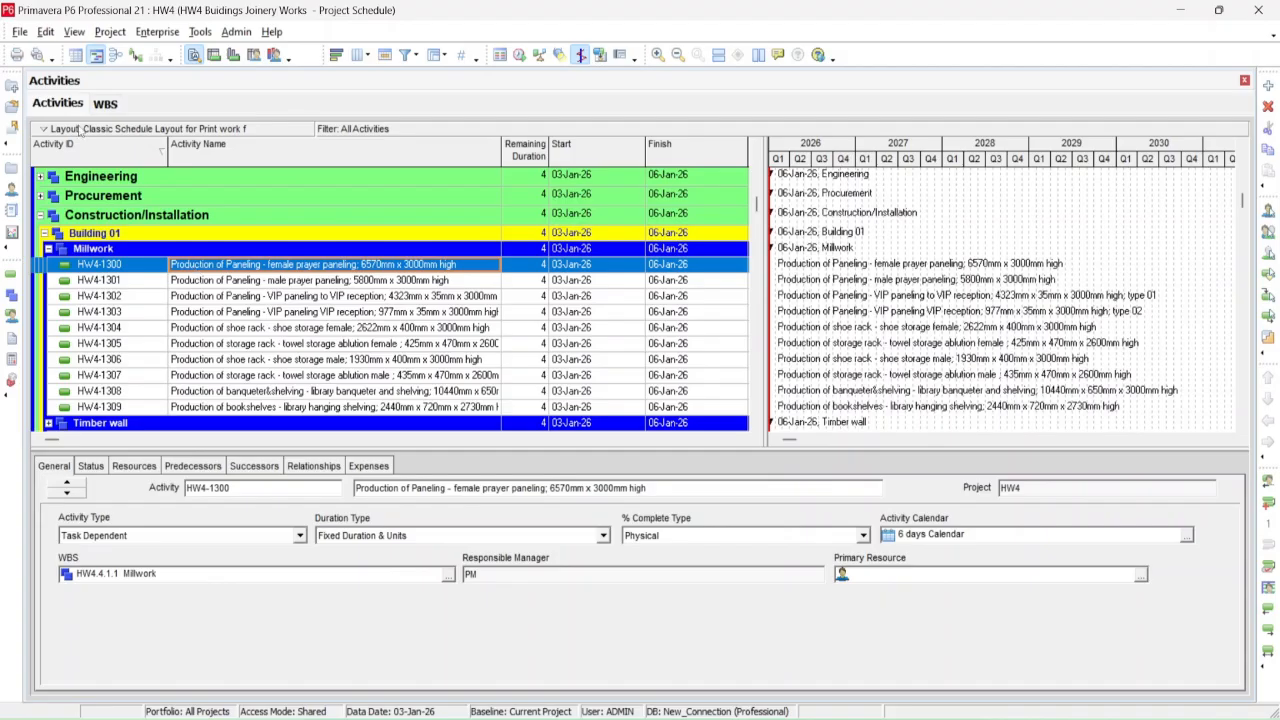
# Set up a Spreadsheet (XLSX) export of the HW4 project's activities using the Activities template
pyautogui.click(19, 31)
pyautogui.click(46, 161)
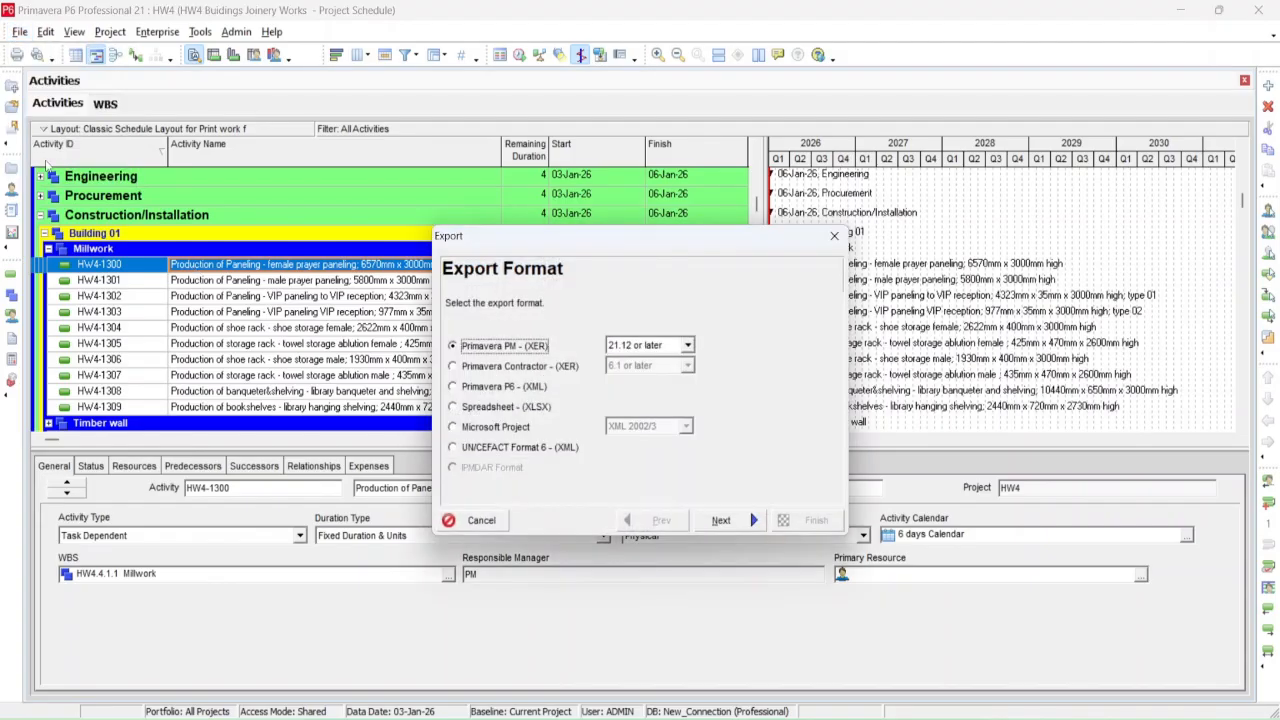
pyautogui.click(500, 407)
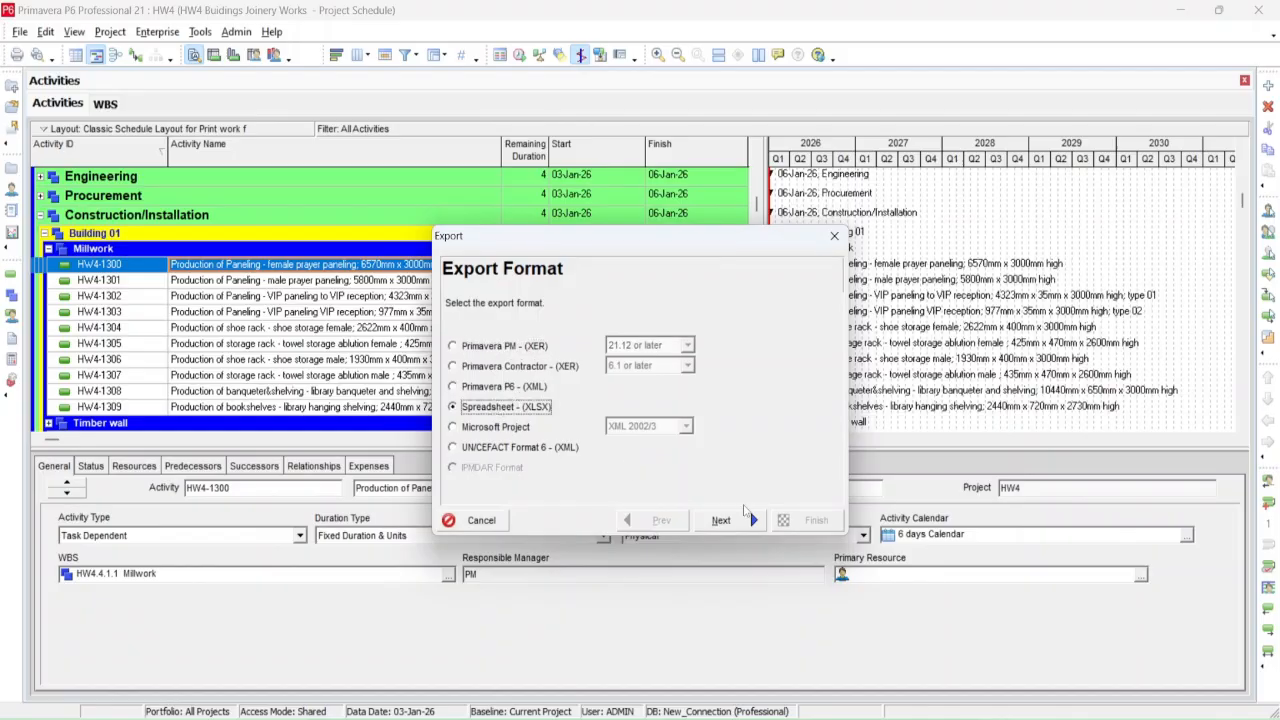
pyautogui.click(741, 521)
pyautogui.click(504, 344)
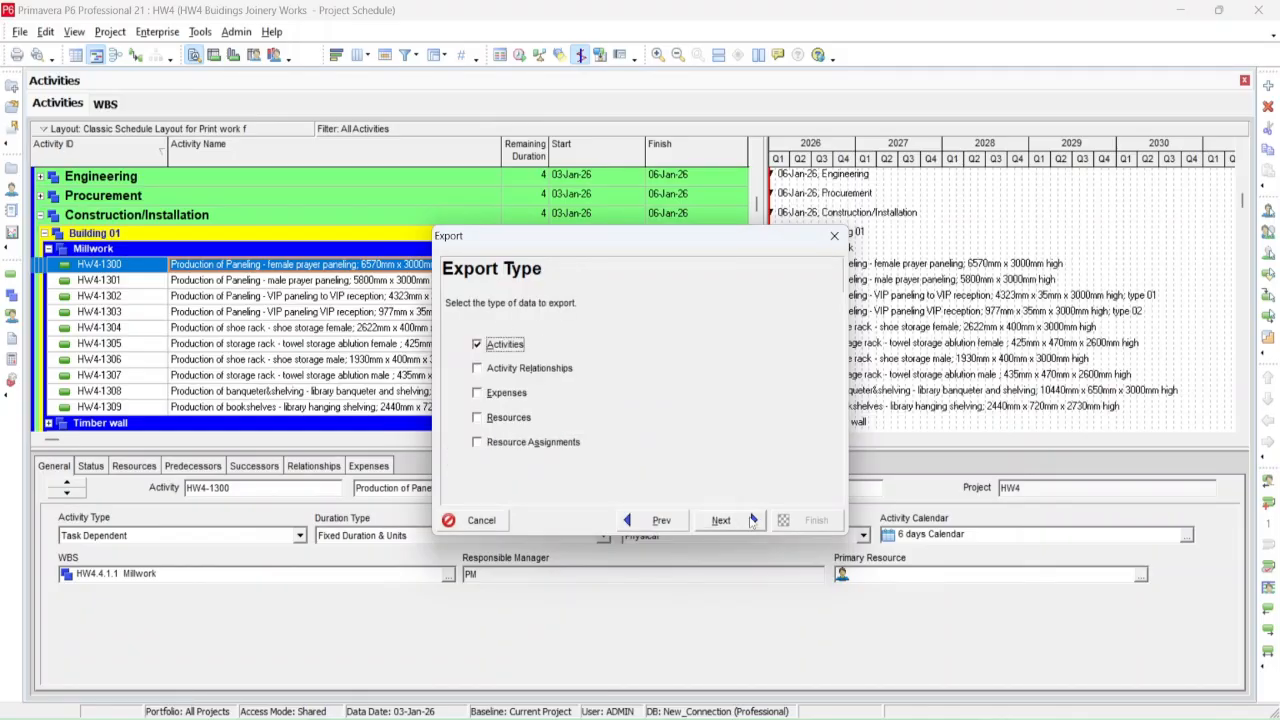
pyautogui.click(745, 521)
pyautogui.click(472, 371)
pyautogui.click(717, 522)
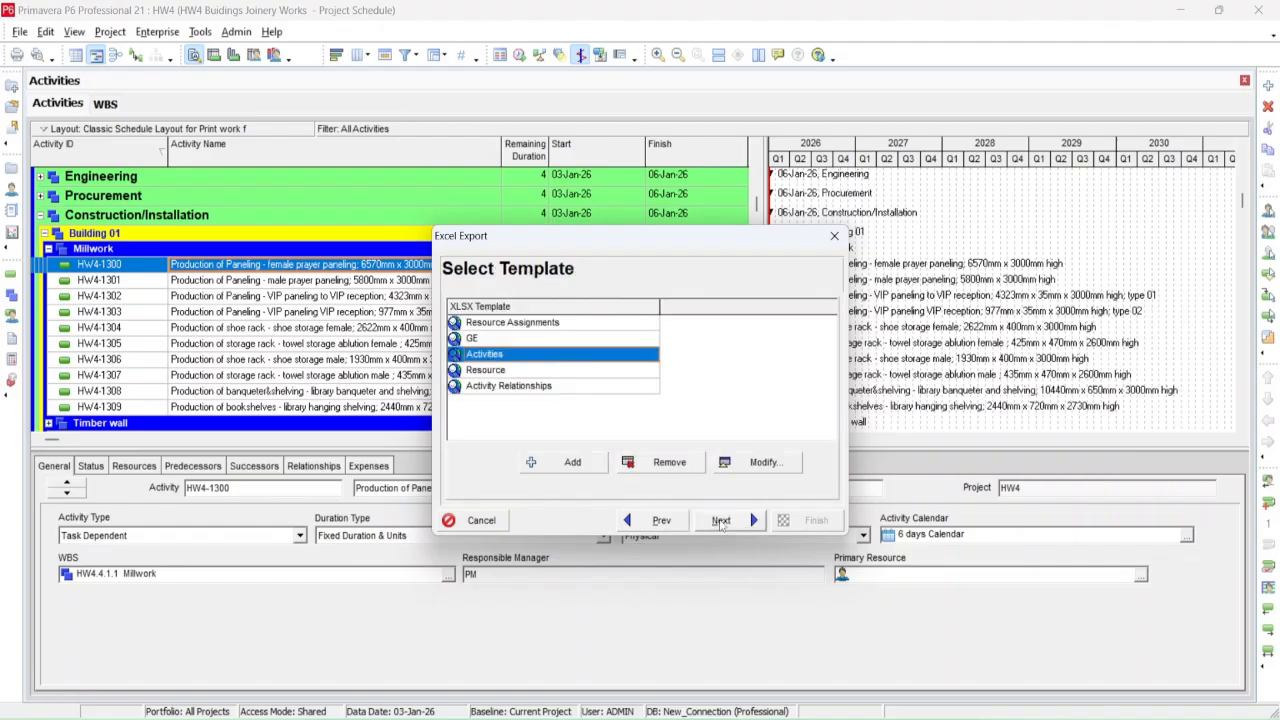
pyautogui.click(721, 521)
# Choose the HW4-Activities workbook in the P6 Work Files folder as the export file and run the export
pyautogui.click(829, 358)
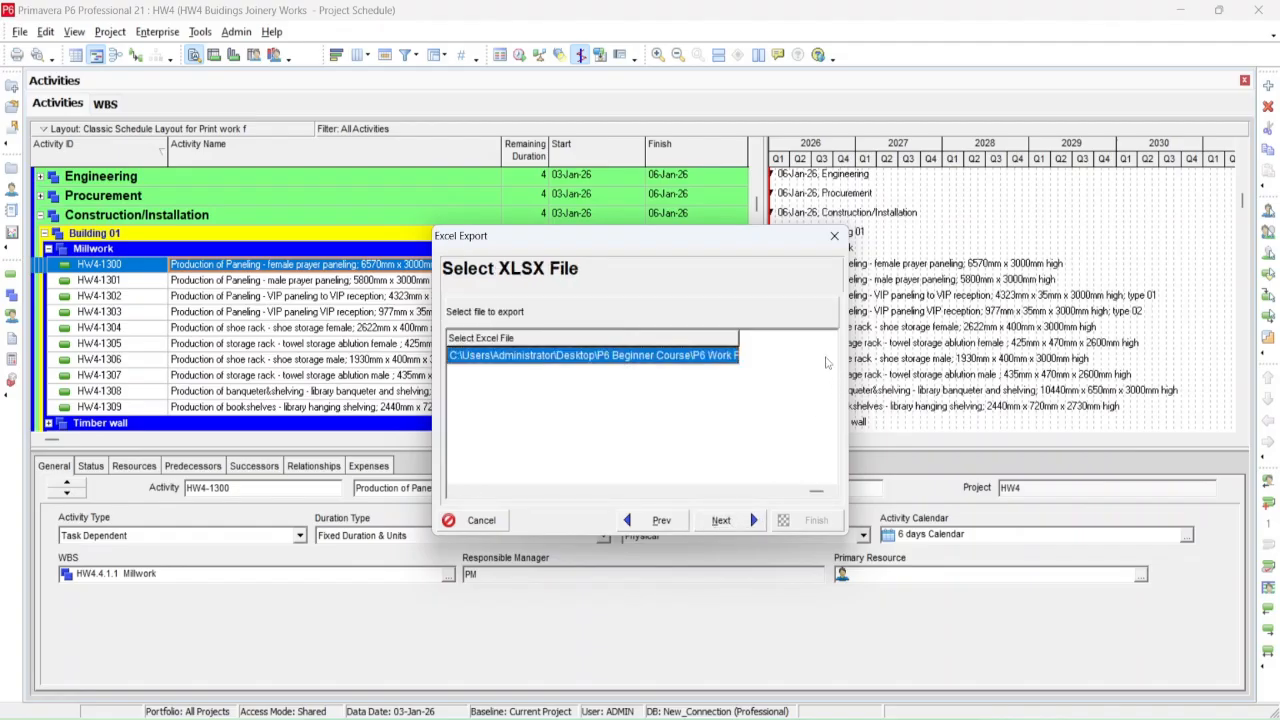
pyautogui.click(733, 356)
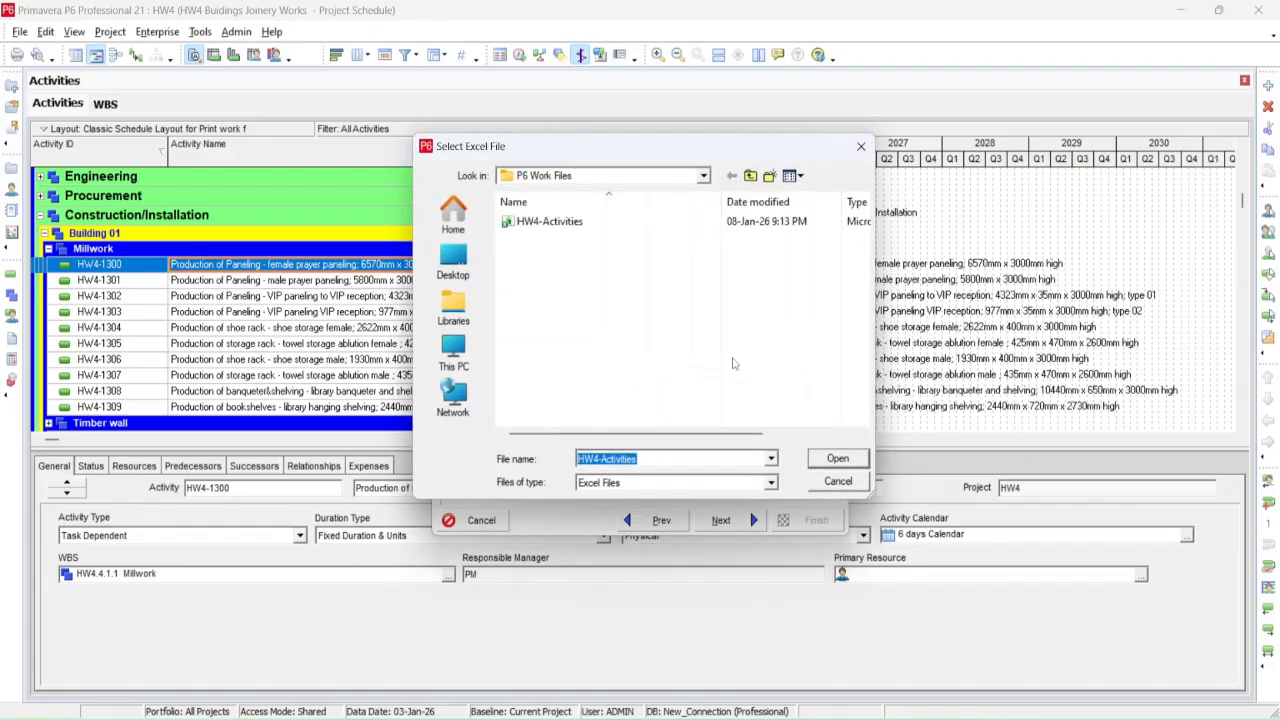
pyautogui.click(834, 459)
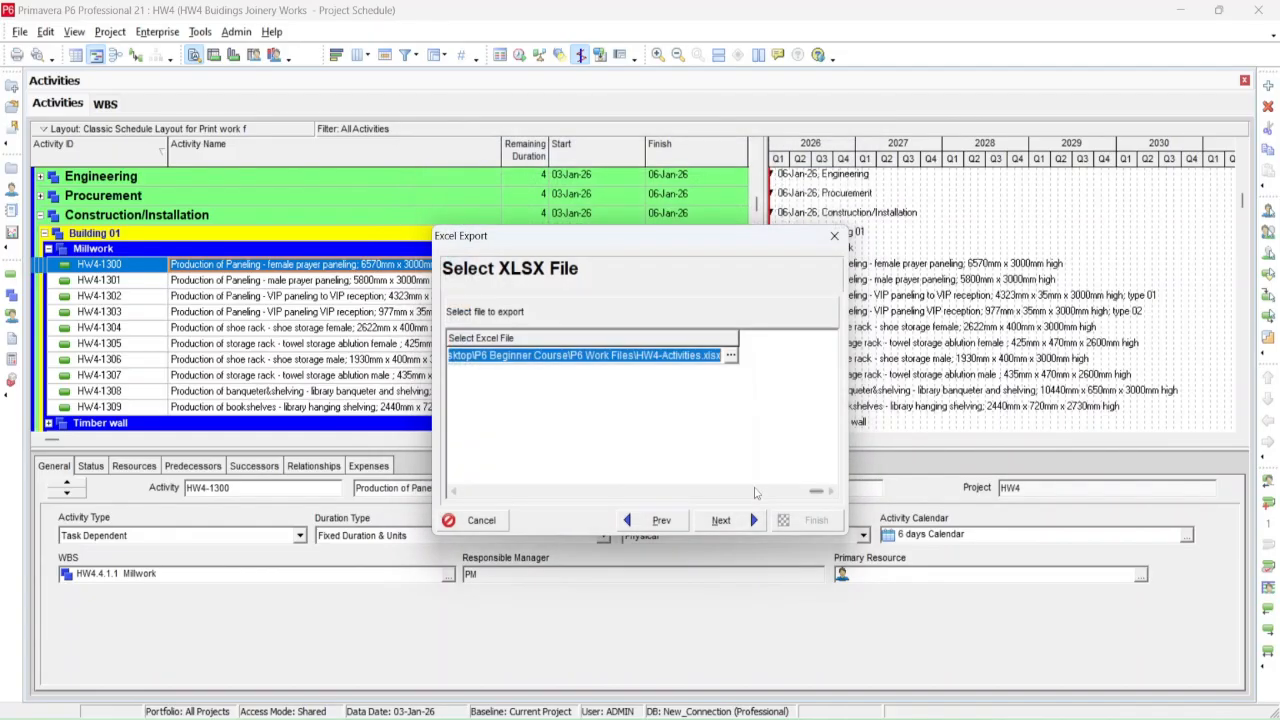
pyautogui.click(748, 523)
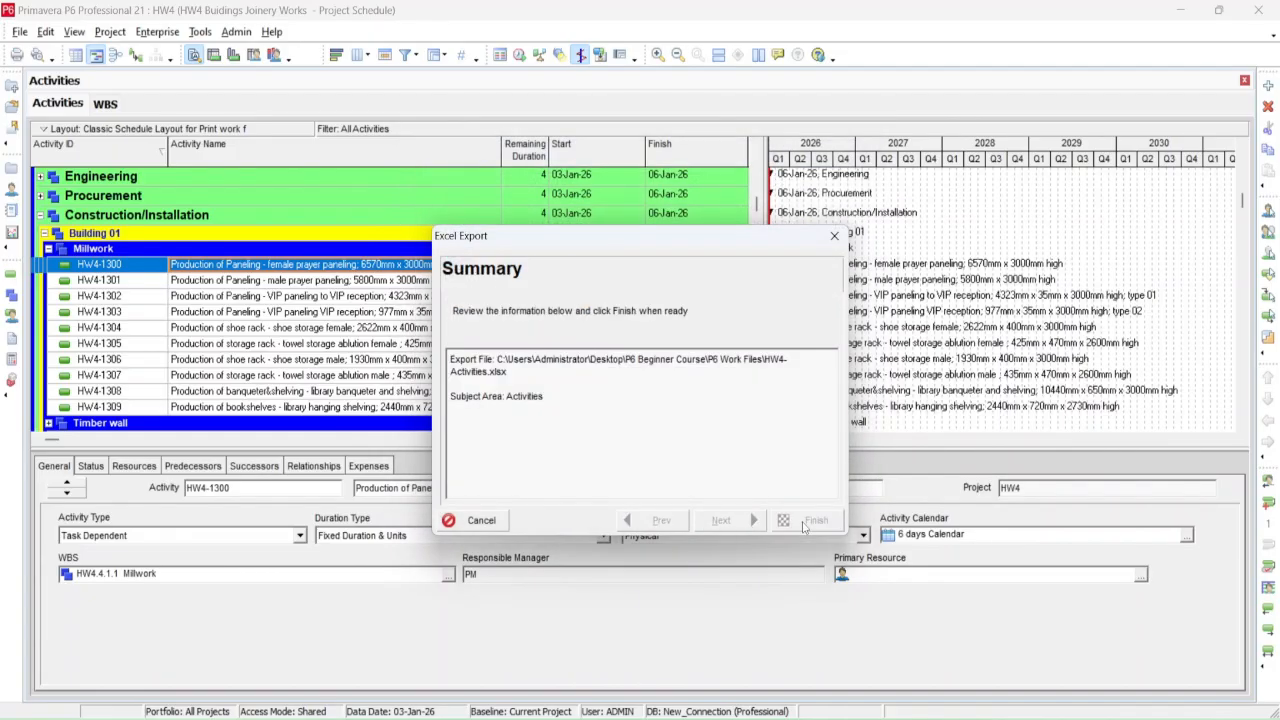
pyautogui.click(808, 521)
pyautogui.click(803, 520)
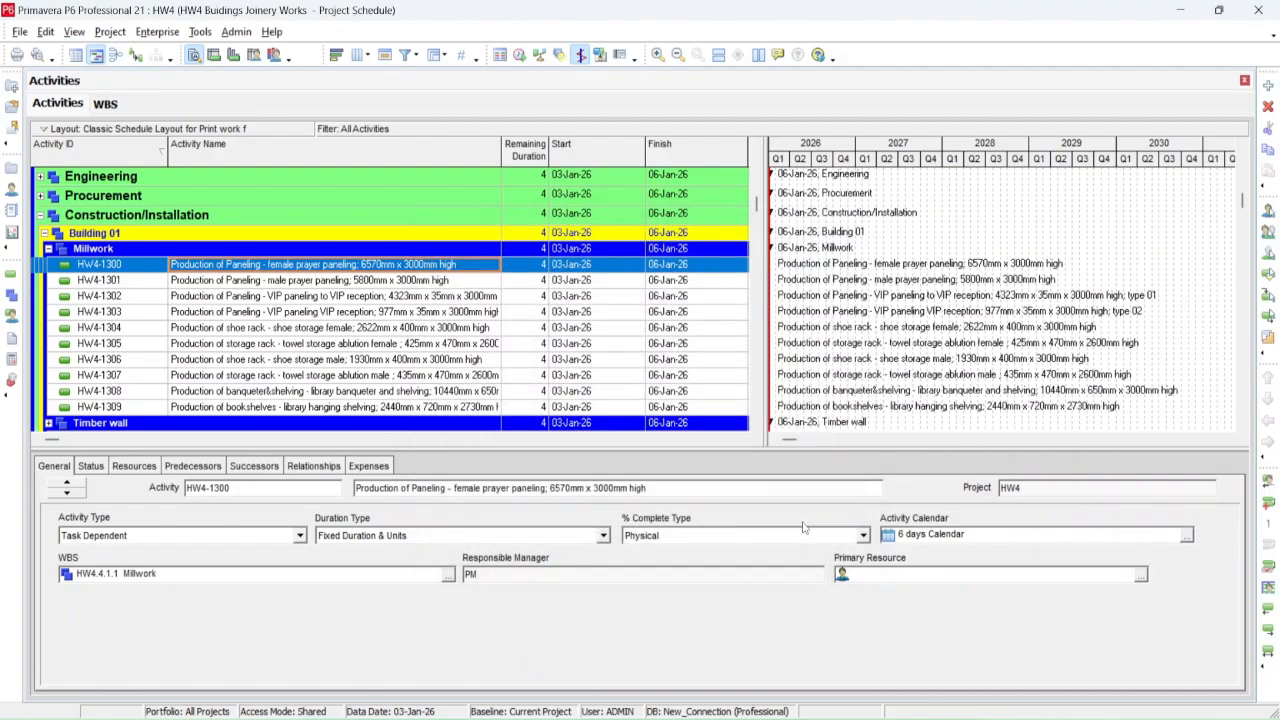
# Open the exported HW4-Activities workbook in Excel and fit the WBS code and activity name columns to their contents
pyautogui.click(737, 718)
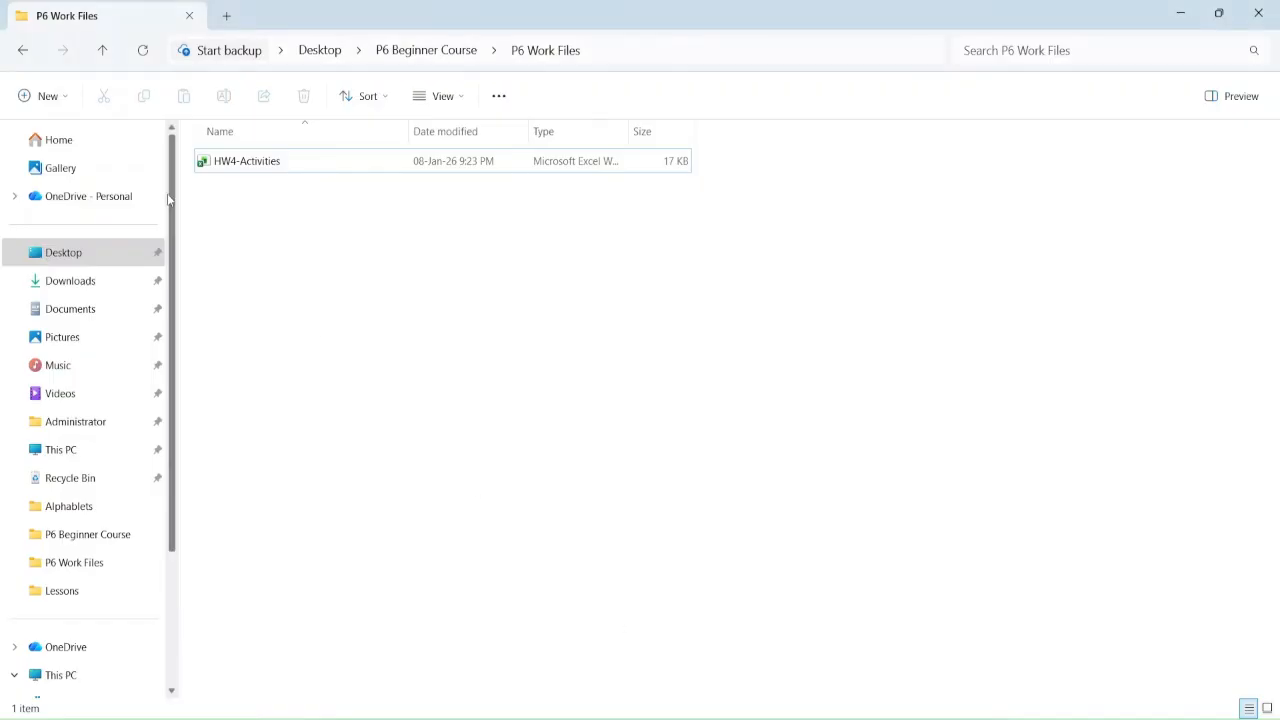
pyautogui.doubleClick(254, 170)
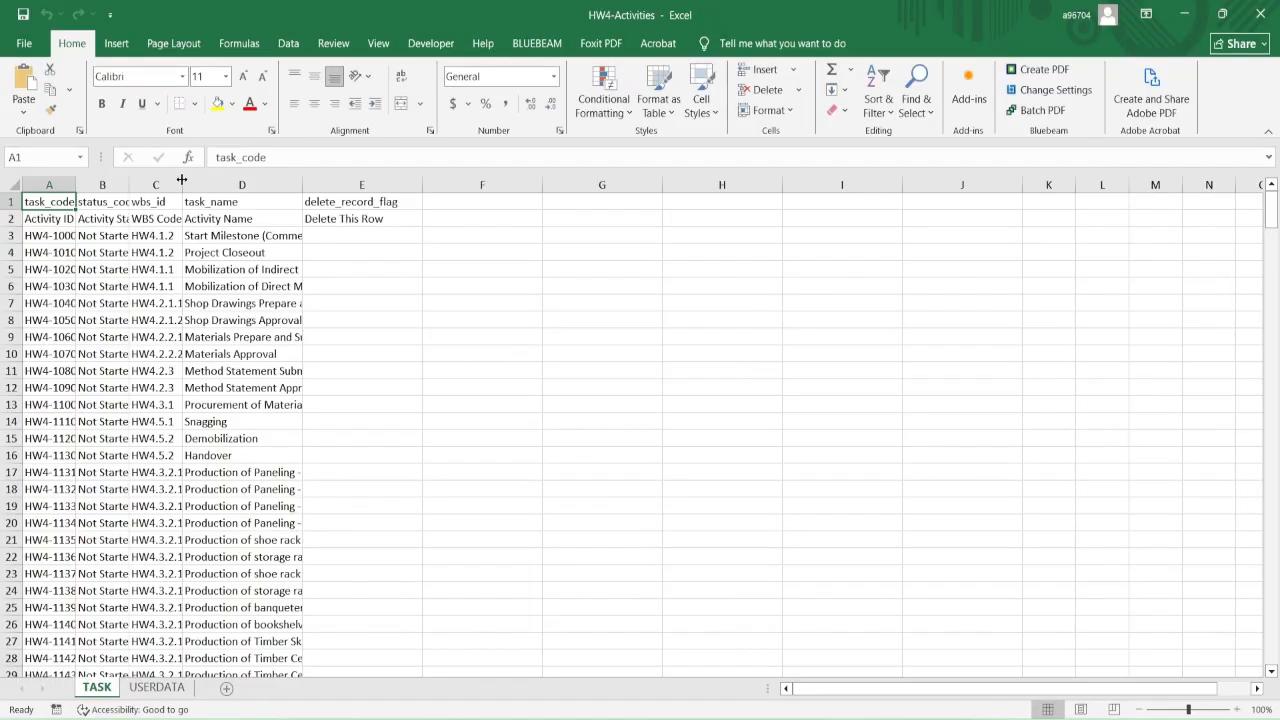
pyautogui.doubleClick(182, 180)
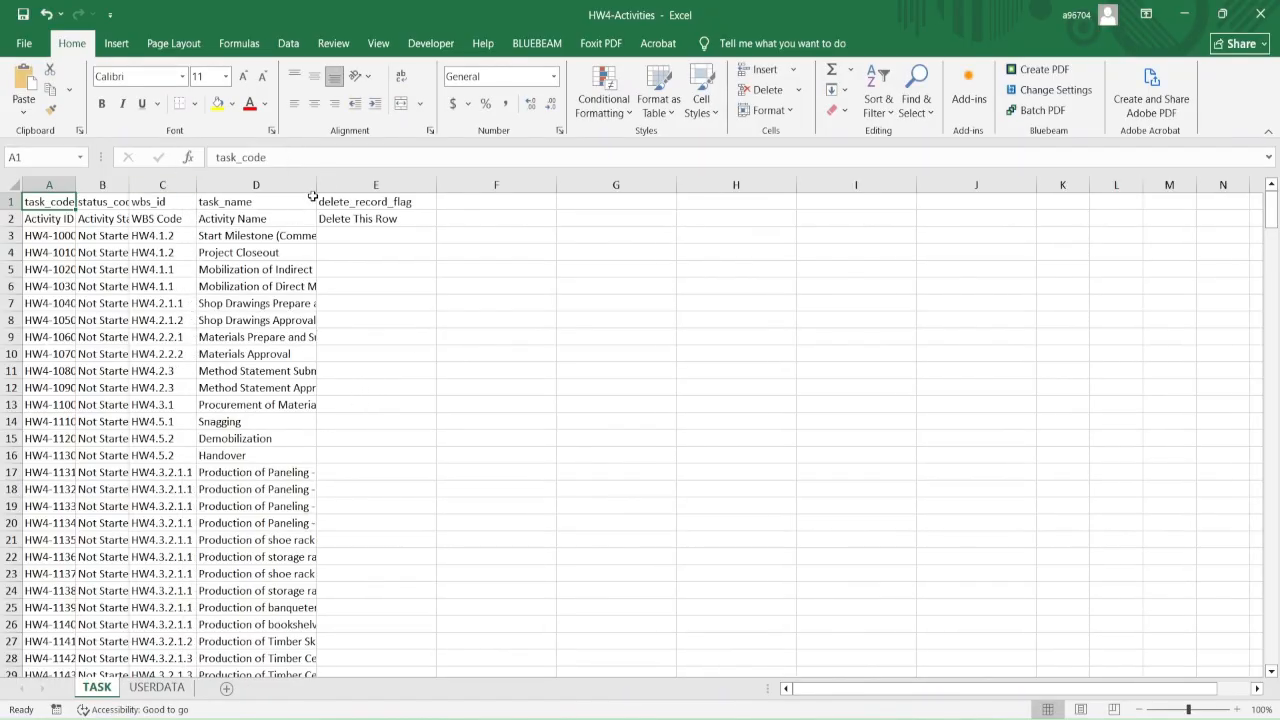
pyautogui.doubleClick(316, 180)
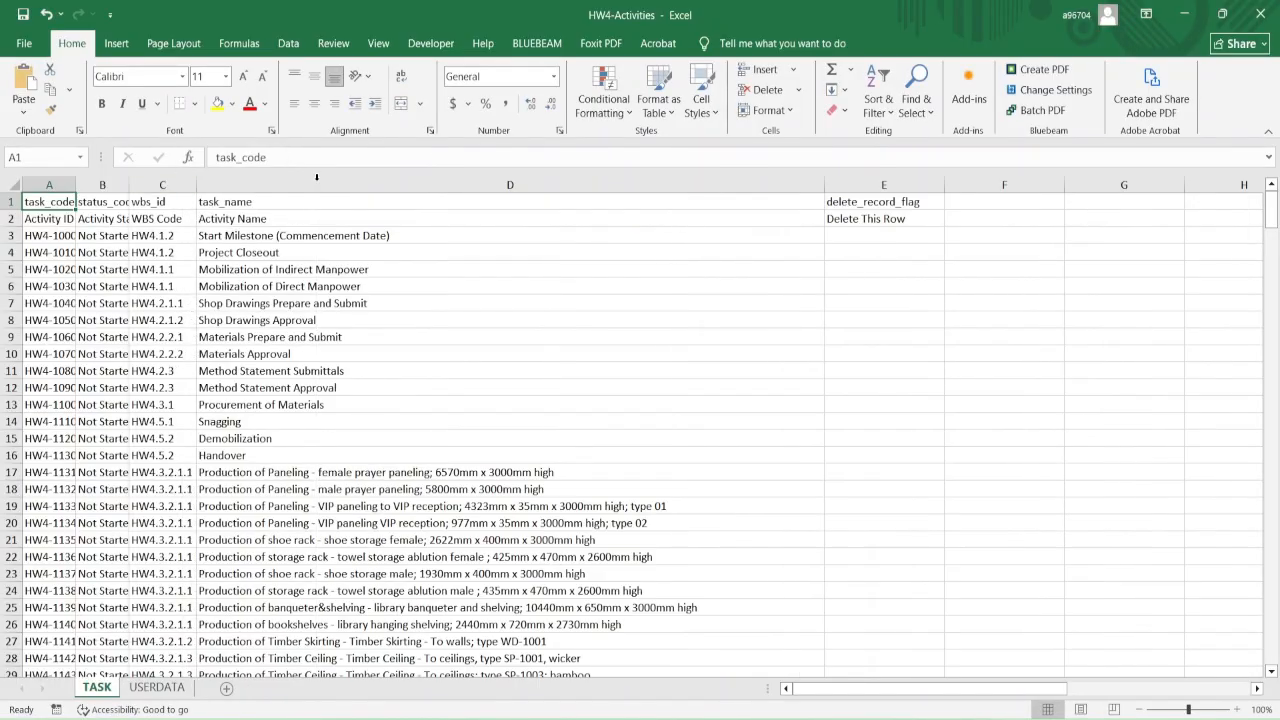
# Look through the production activity names and WBS codes down the TASK sheet
pyautogui.click(228, 474)
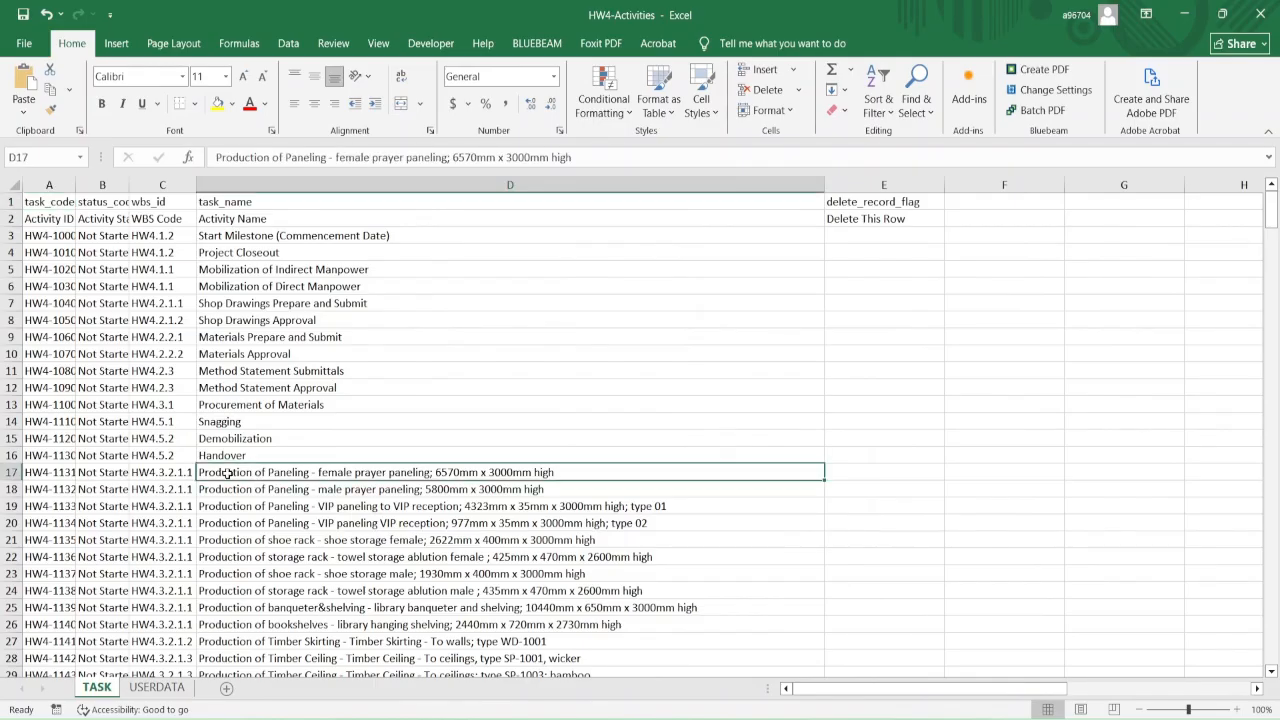
pyautogui.scroll(-20, 228, 474)
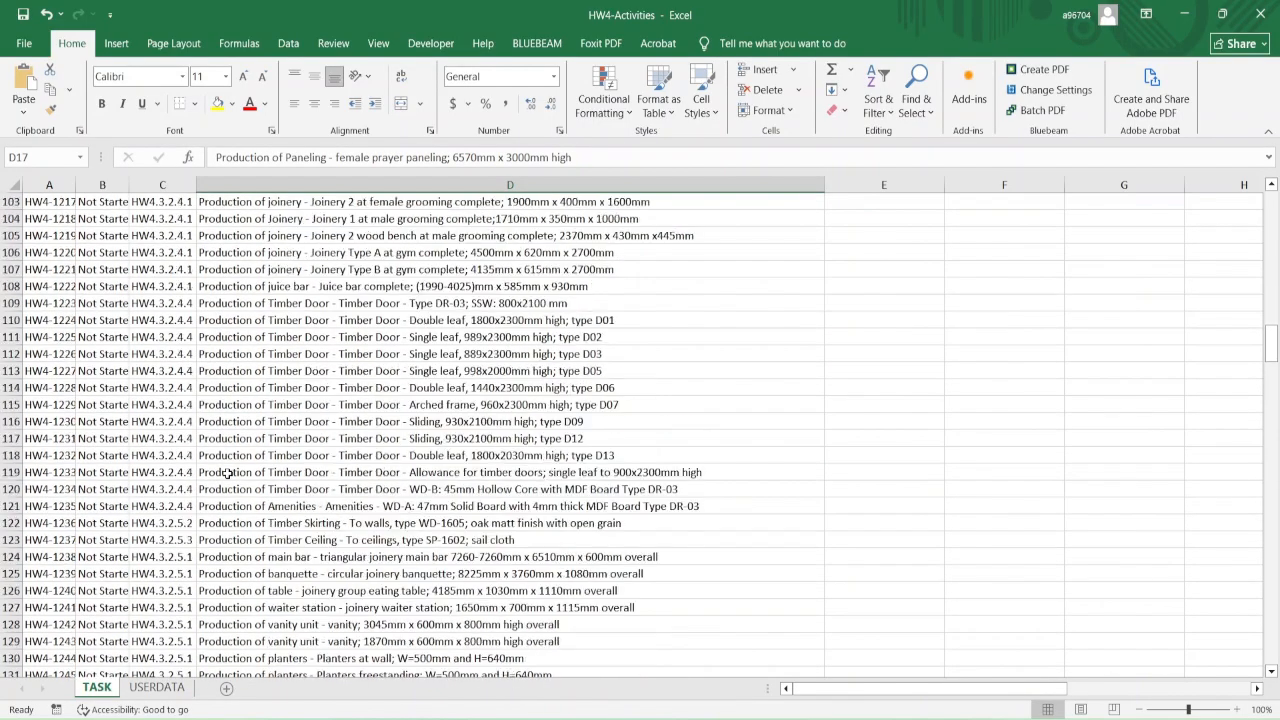
pyautogui.scroll(-8, 228, 474)
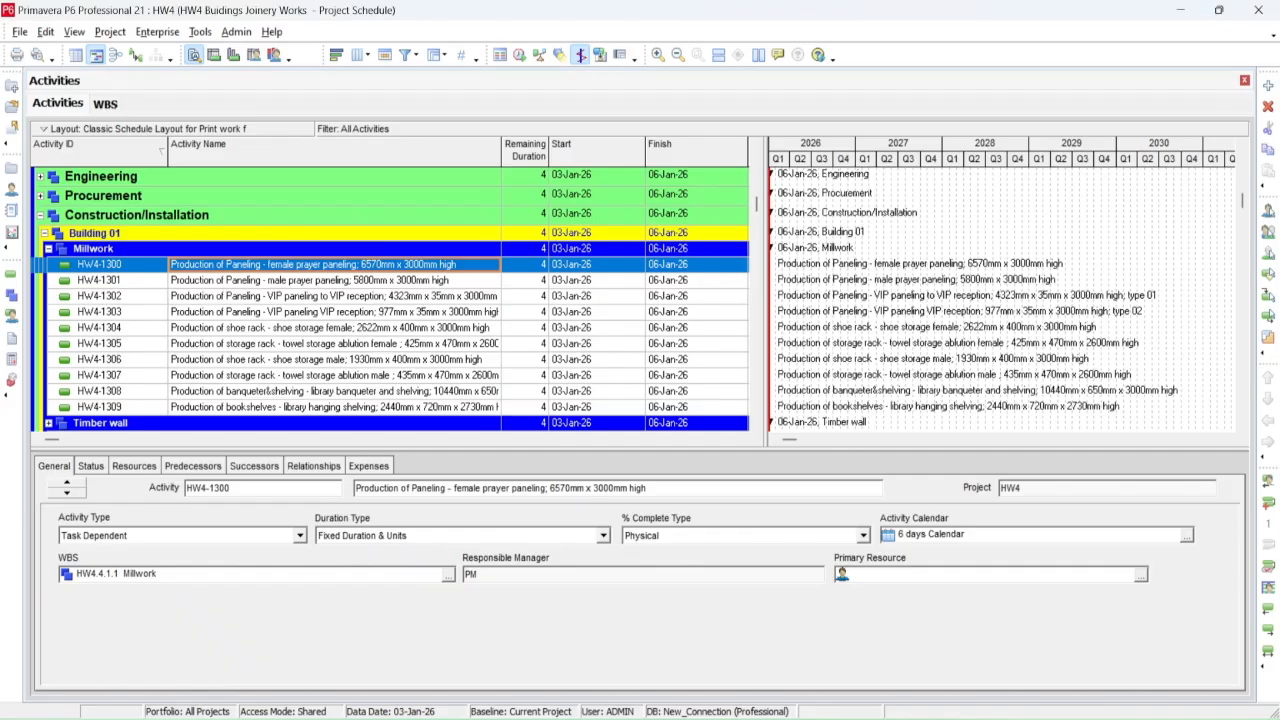
# Check the WBS codes of Building 01 and its Millwork element under Construction/Installation in the project's WBS
pyautogui.click(108, 104)
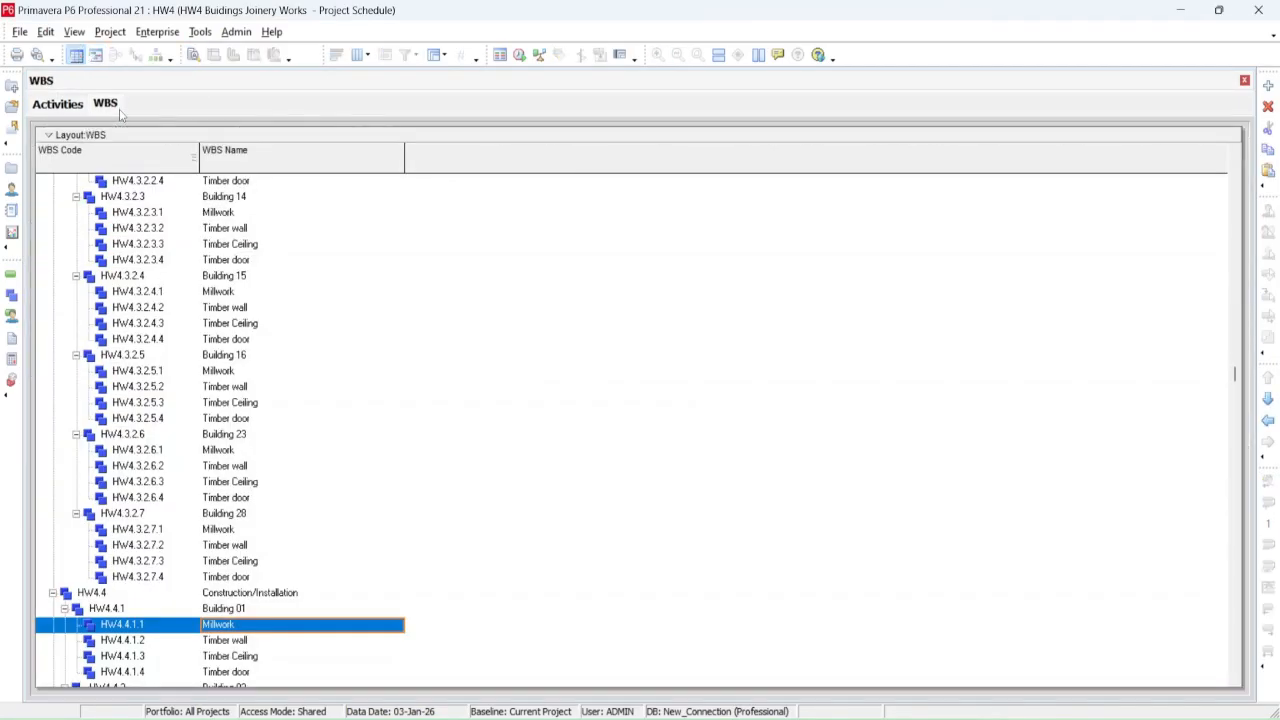
pyautogui.scroll(-3, 165, 568)
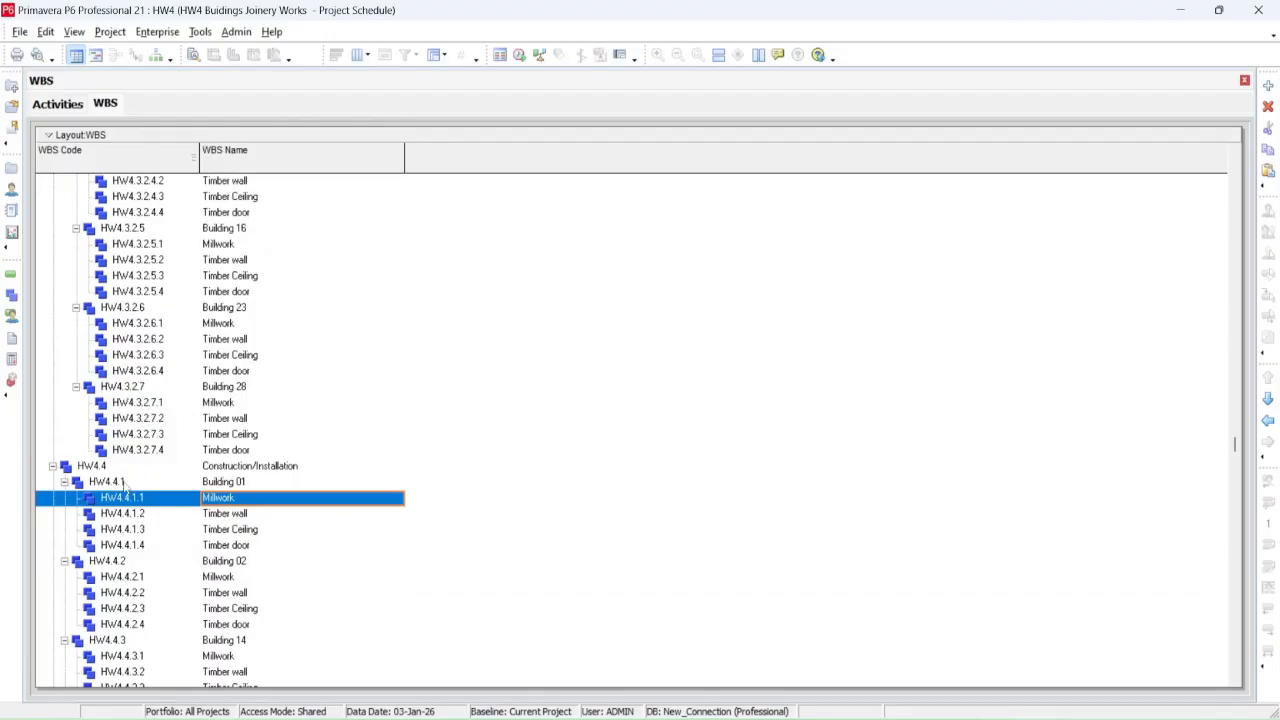
pyautogui.click(126, 484)
pyautogui.click(154, 503)
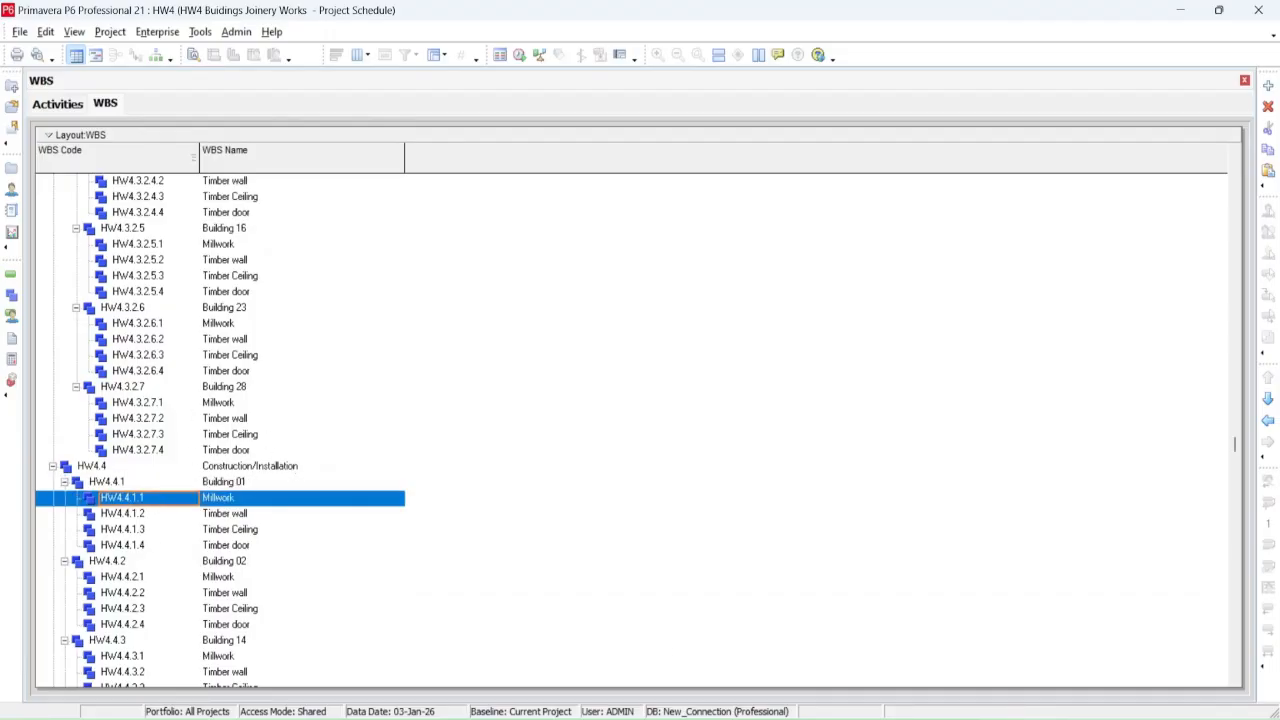
# Switch to the HW4-Activities workbook in Excel and delete rows 3 to 185 of the TASK sheet, keeping only activities from HW4-1300 onward
pyautogui.moveTo(843, 718)
pyautogui.click(873, 652)
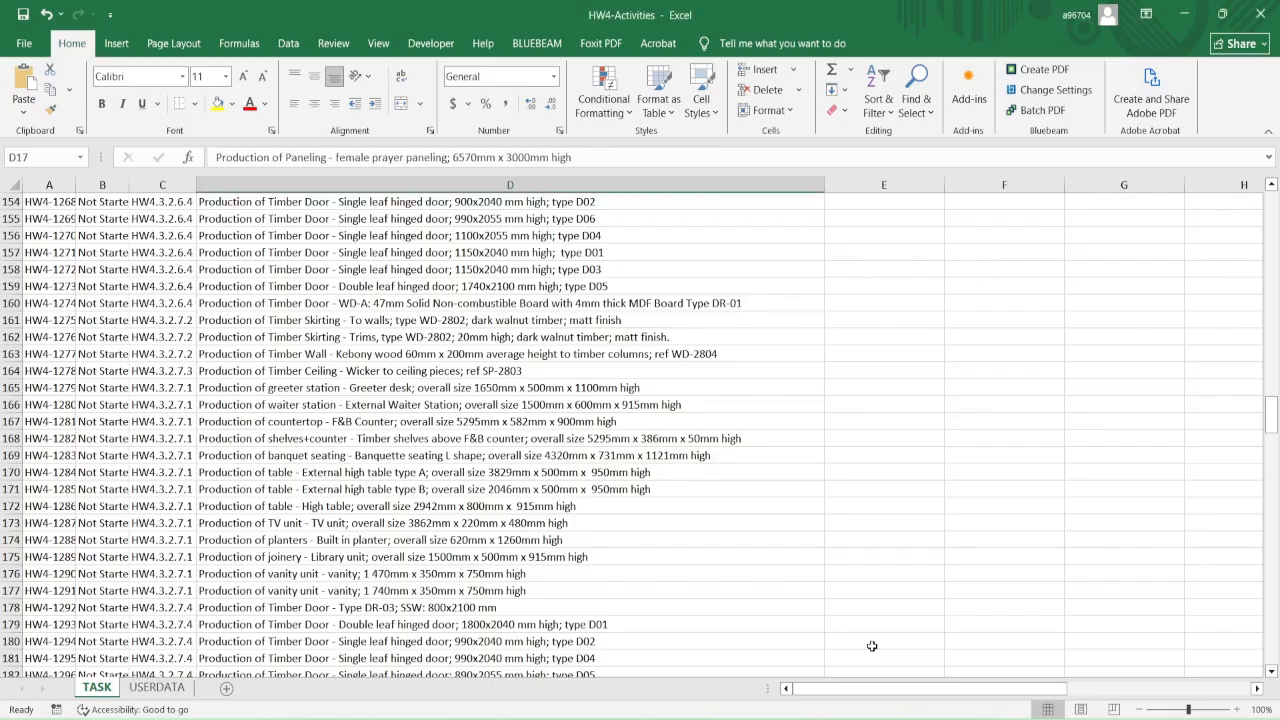
pyautogui.scroll(20, 155, 360)
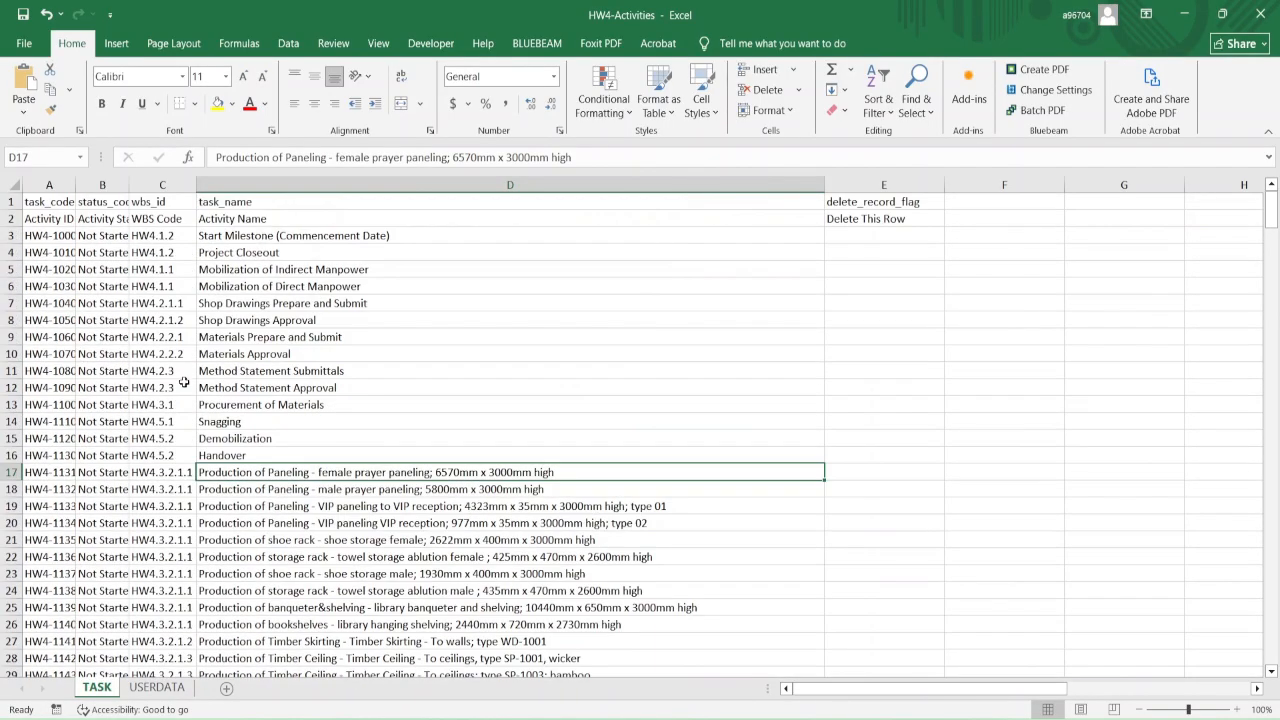
pyautogui.click(11, 235)
pyautogui.moveTo(11, 235)
pyautogui.mouseDown()
pyautogui.moveTo(12, 668)
pyautogui.moveTo(12, 226)
pyautogui.mouseUp()
pyautogui.moveTo(3, 77); pyautogui.dragTo(5, 472)
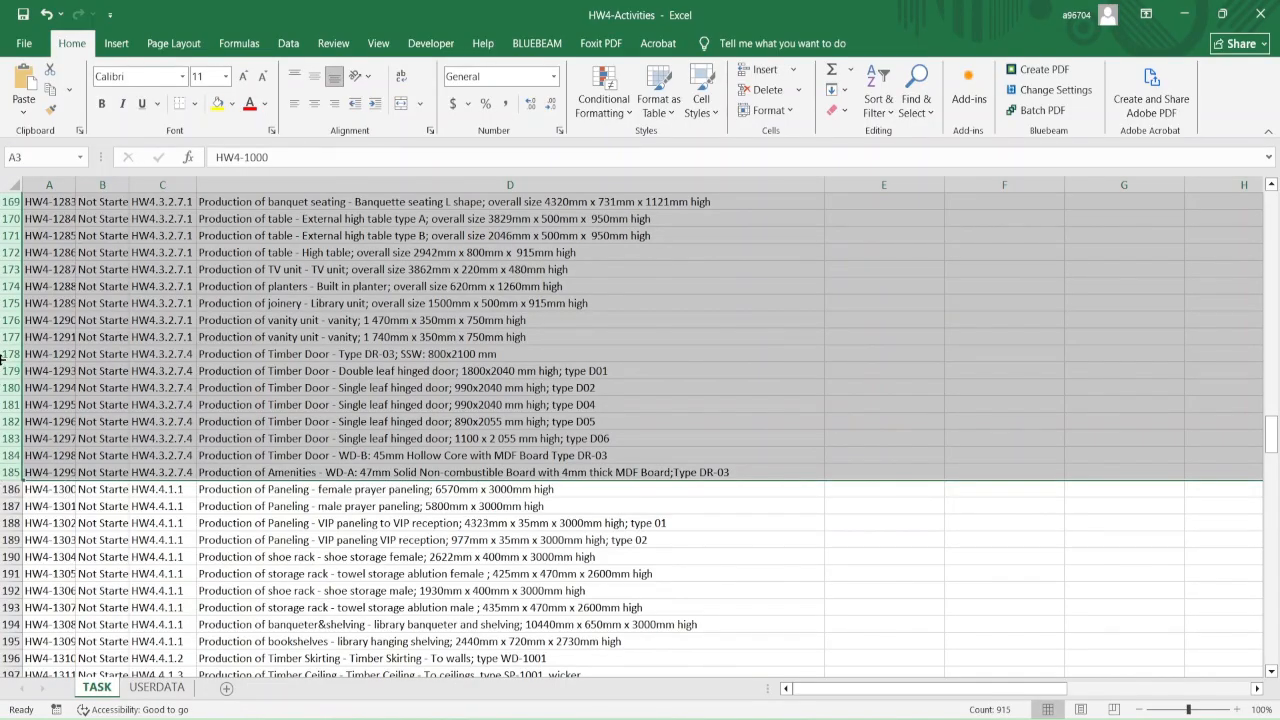
pyautogui.rightClick(3, 345)
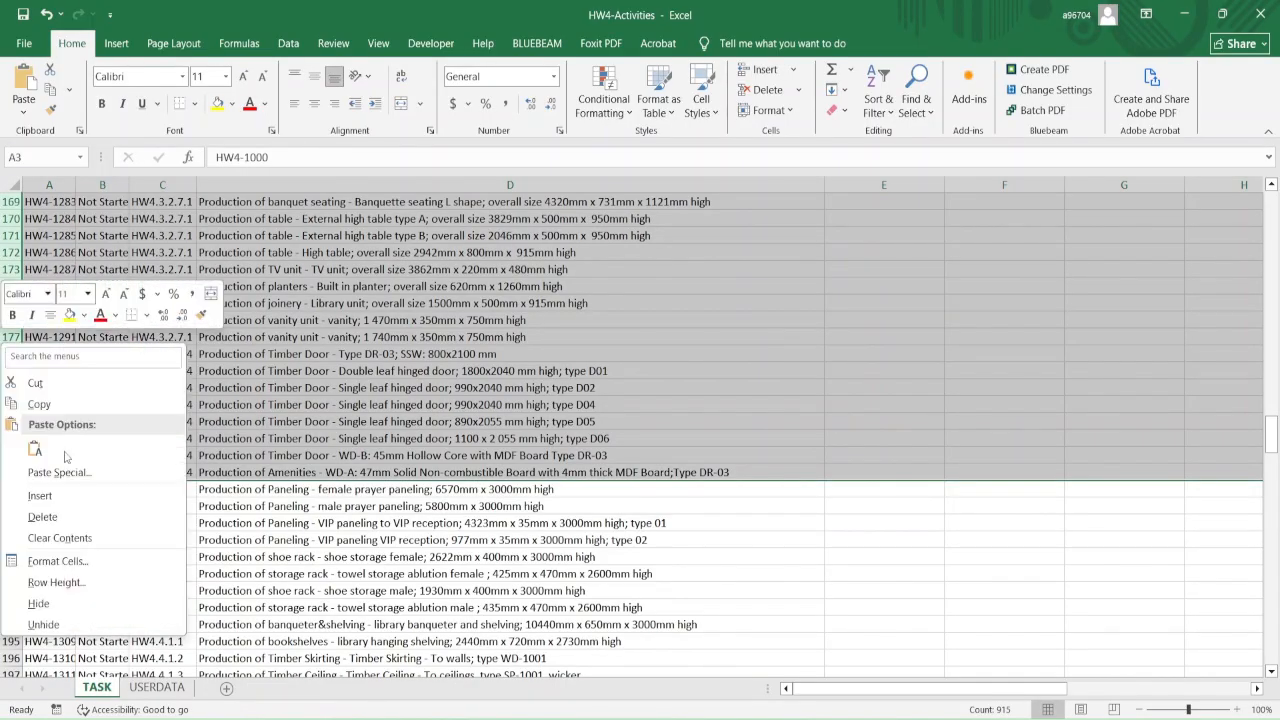
pyautogui.click(60, 517)
pyautogui.scroll(-20, 207, 500)
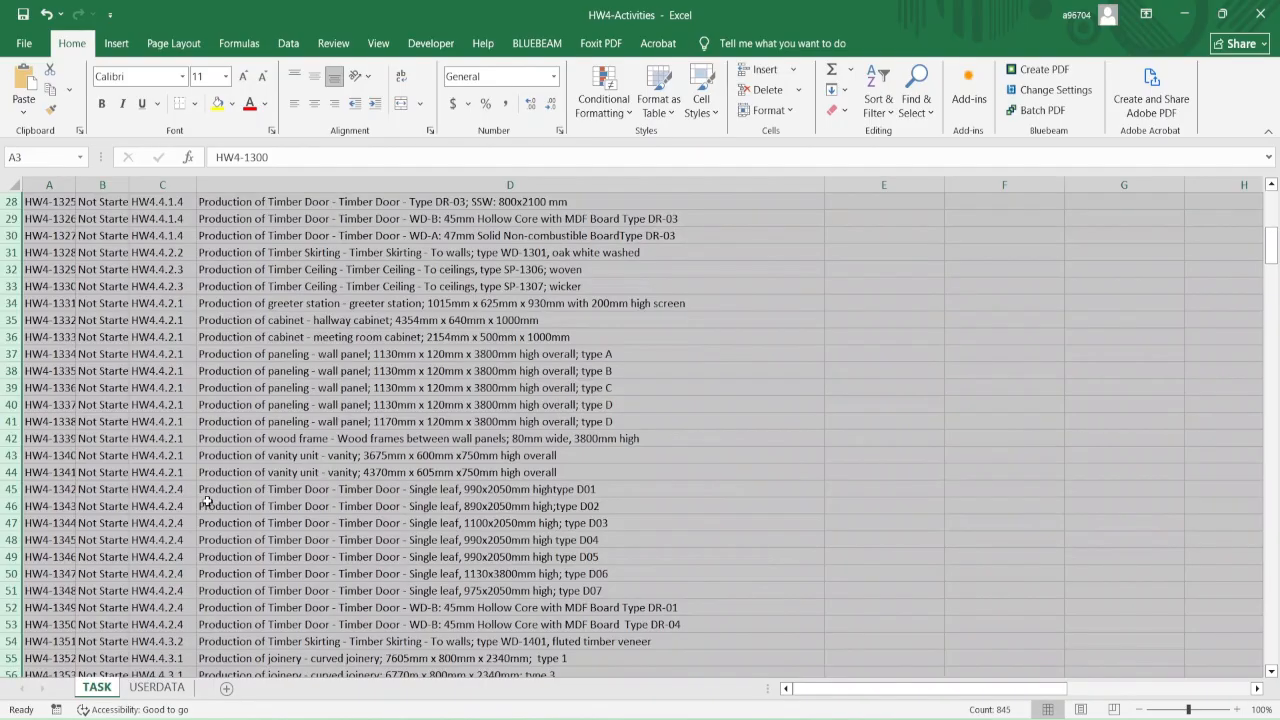
pyautogui.scroll(-20, 207, 500)
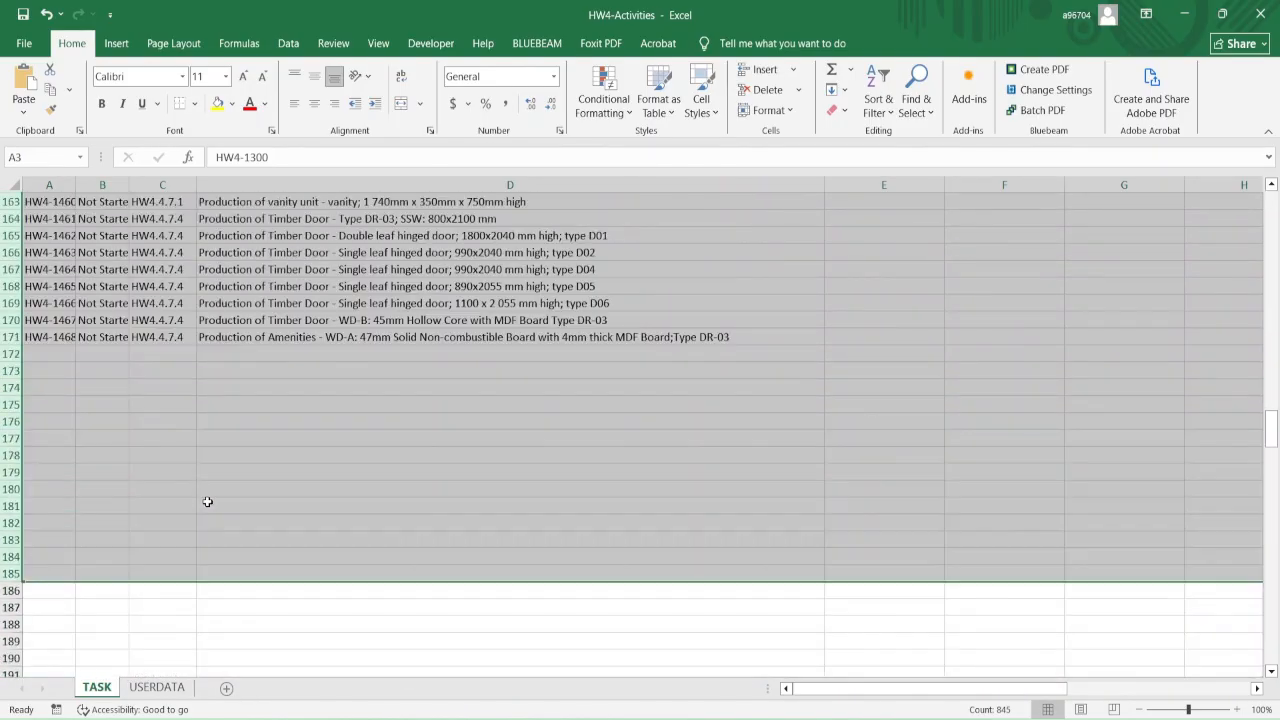
pyautogui.scroll(20, 207, 501)
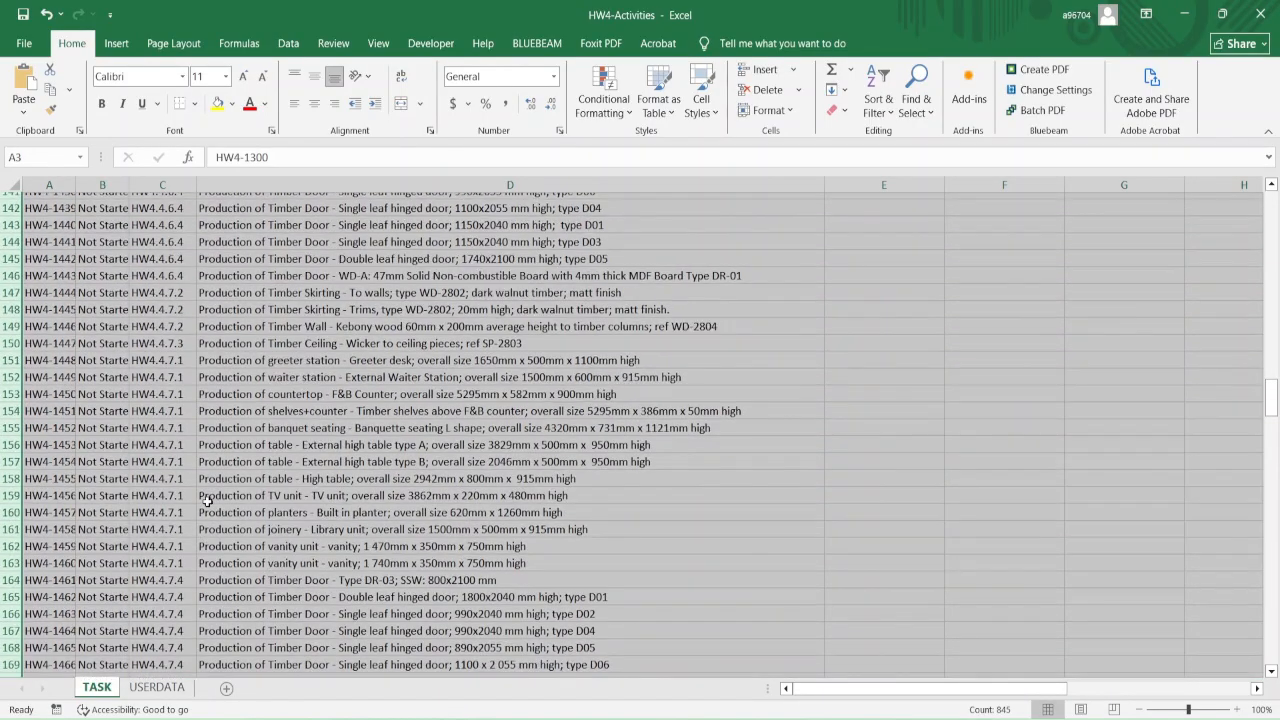
pyautogui.scroll(20, 207, 502)
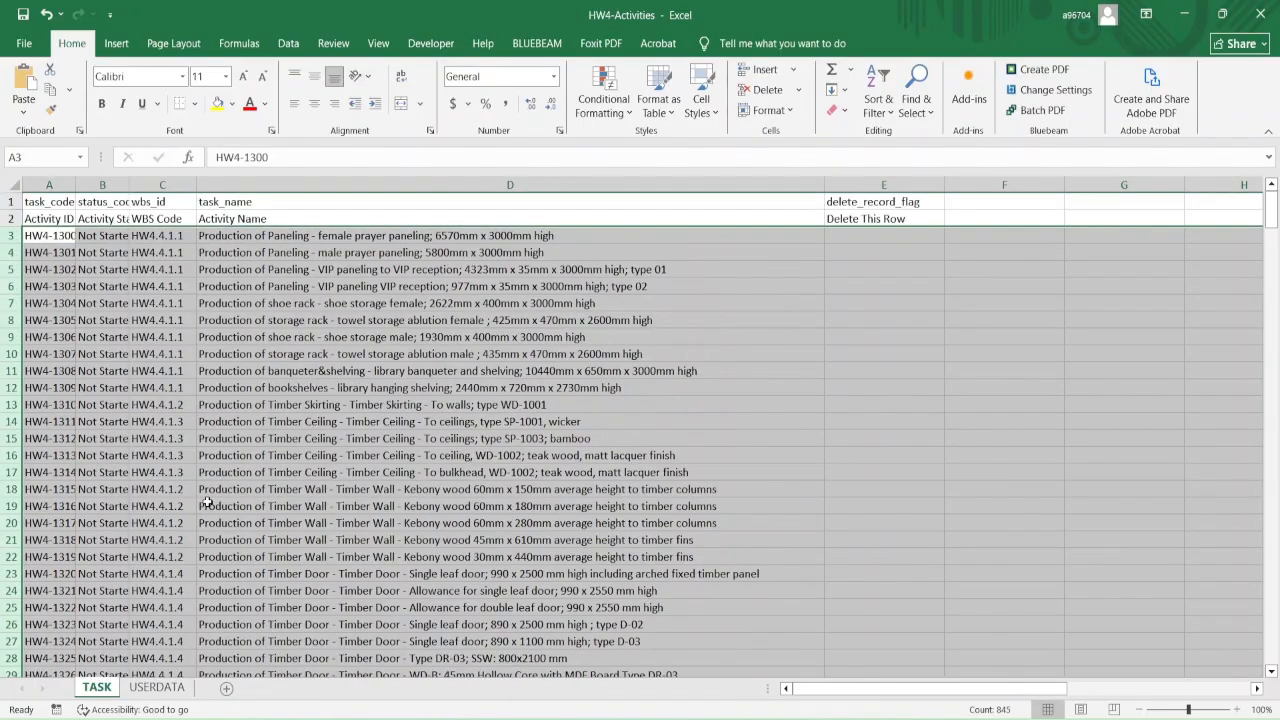
# Replace every occurrence of "Production" with "Installation" in the TASK sheet
pyautogui.click(228, 242)
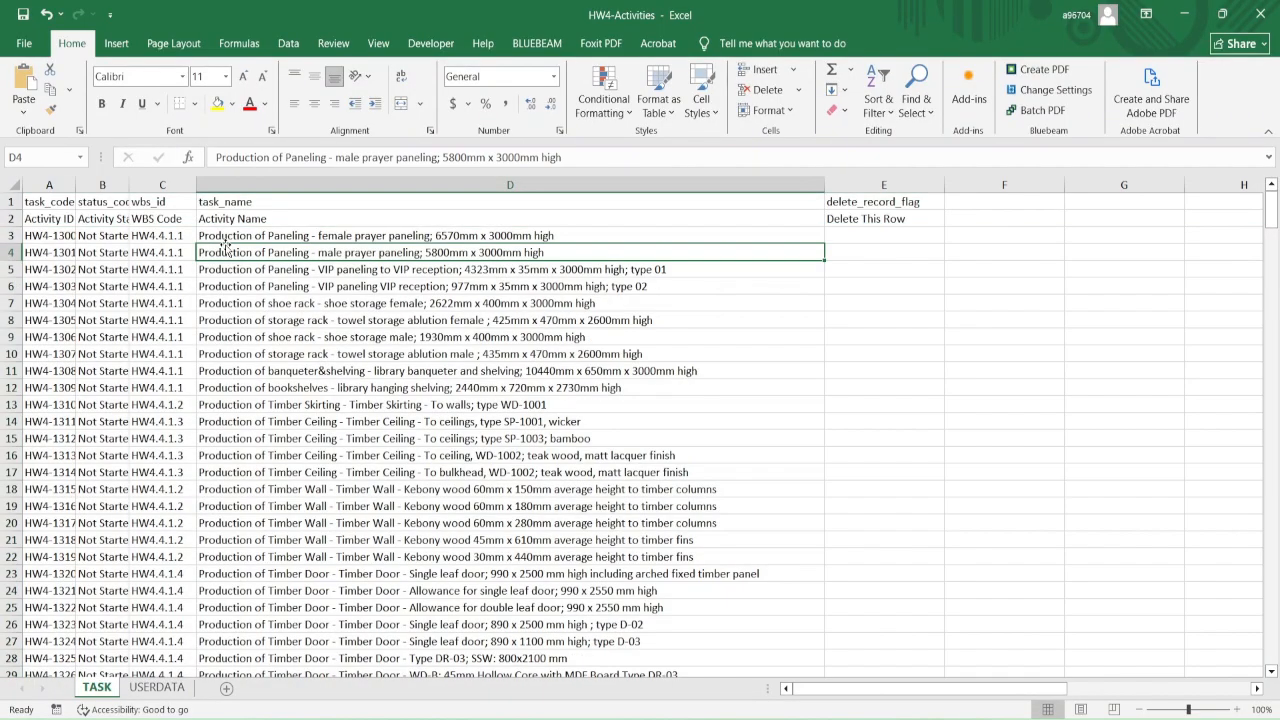
pyautogui.doubleClick(242, 158)
pyautogui.hotkey('ctrl', 'c')
pyautogui.press('Escape')
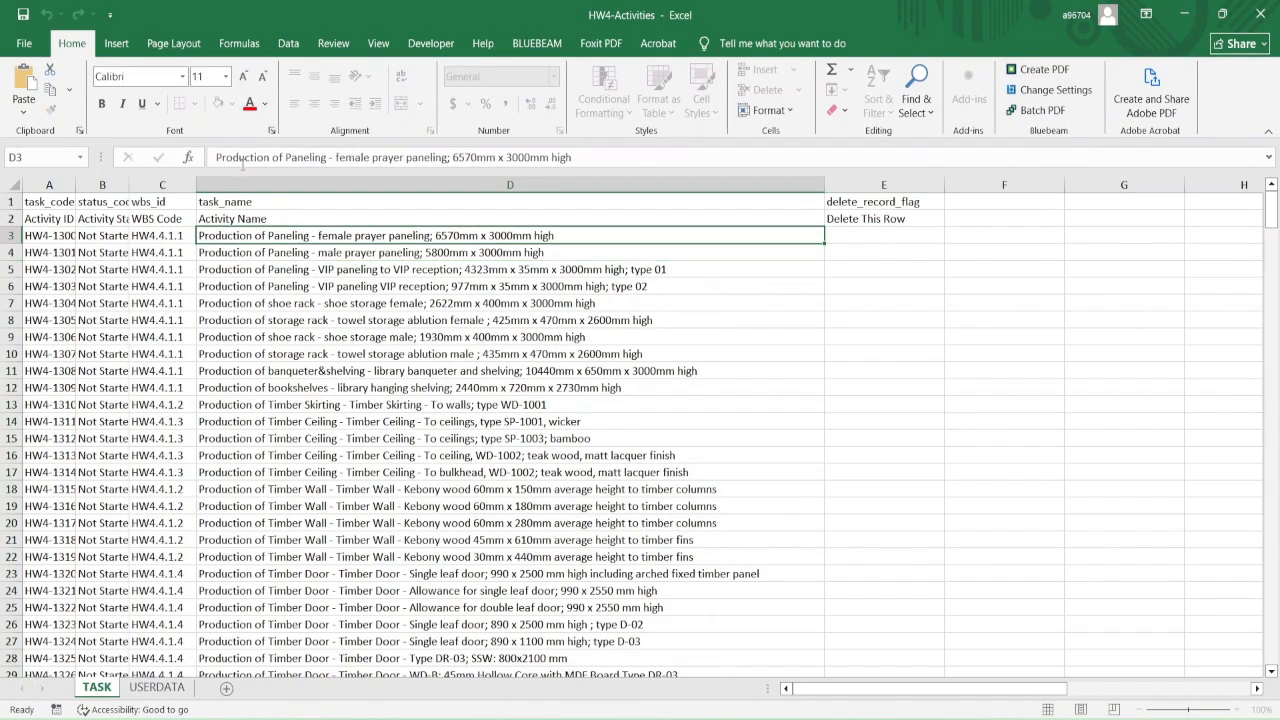
pyautogui.hotkey('ctrl', 'f')
pyautogui.hotkey('ctrl', 'v')
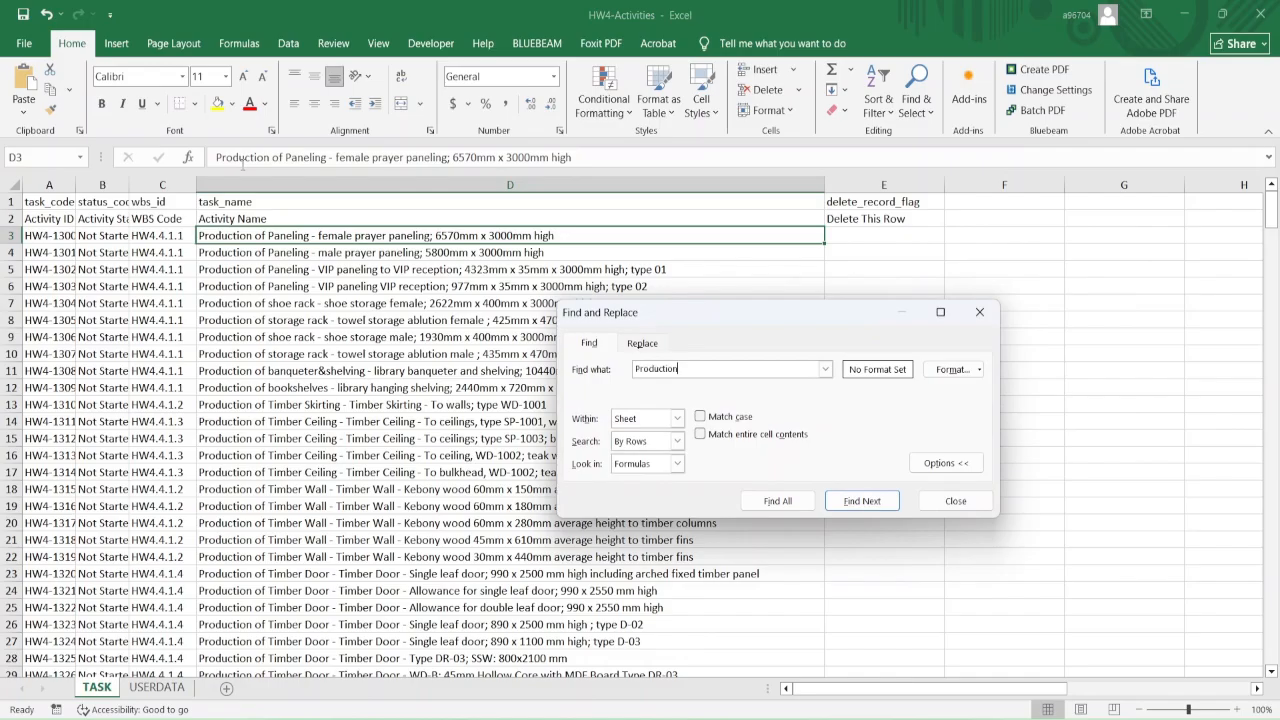
pyautogui.click(642, 343)
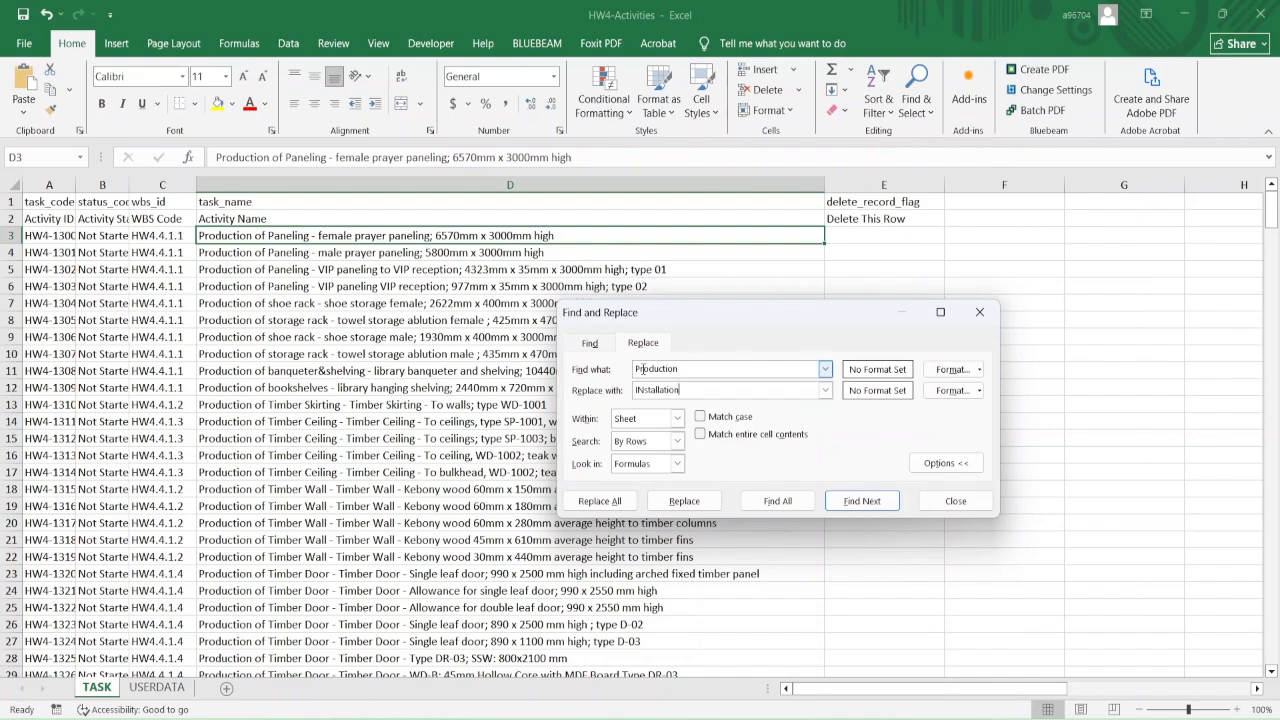
pyautogui.click(640, 389)
pyautogui.click(610, 501)
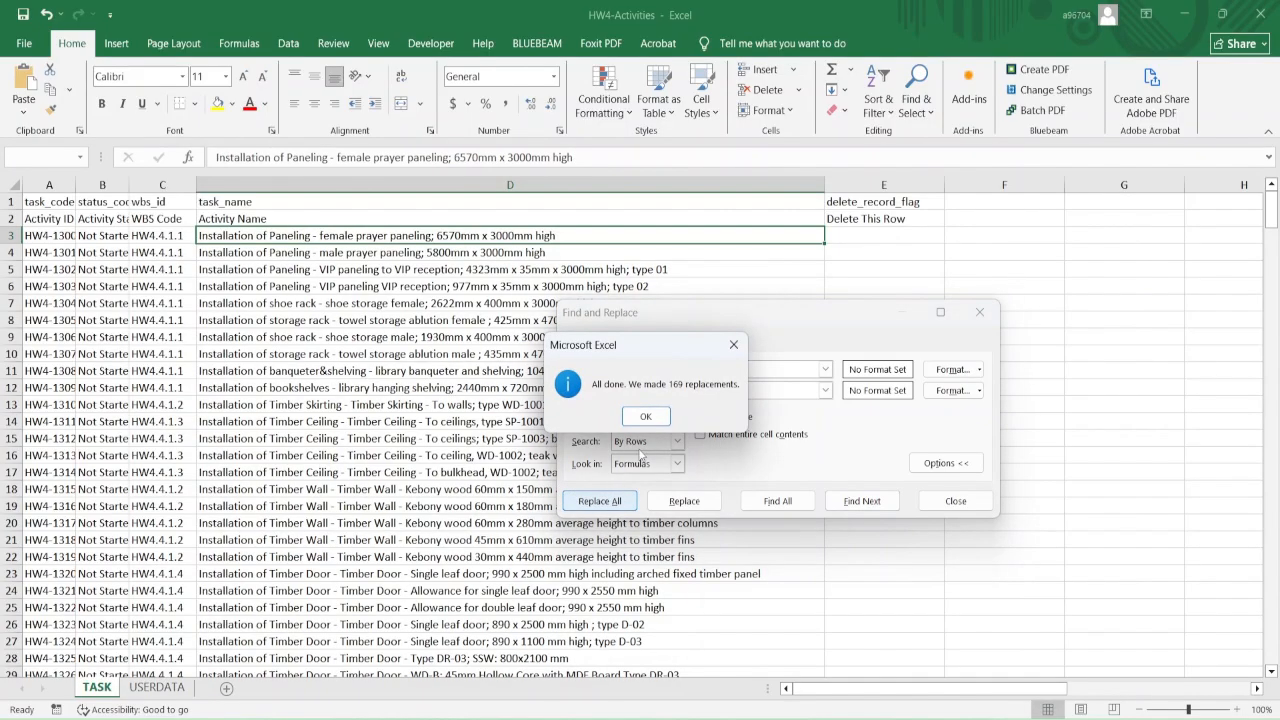
pyautogui.click(646, 416)
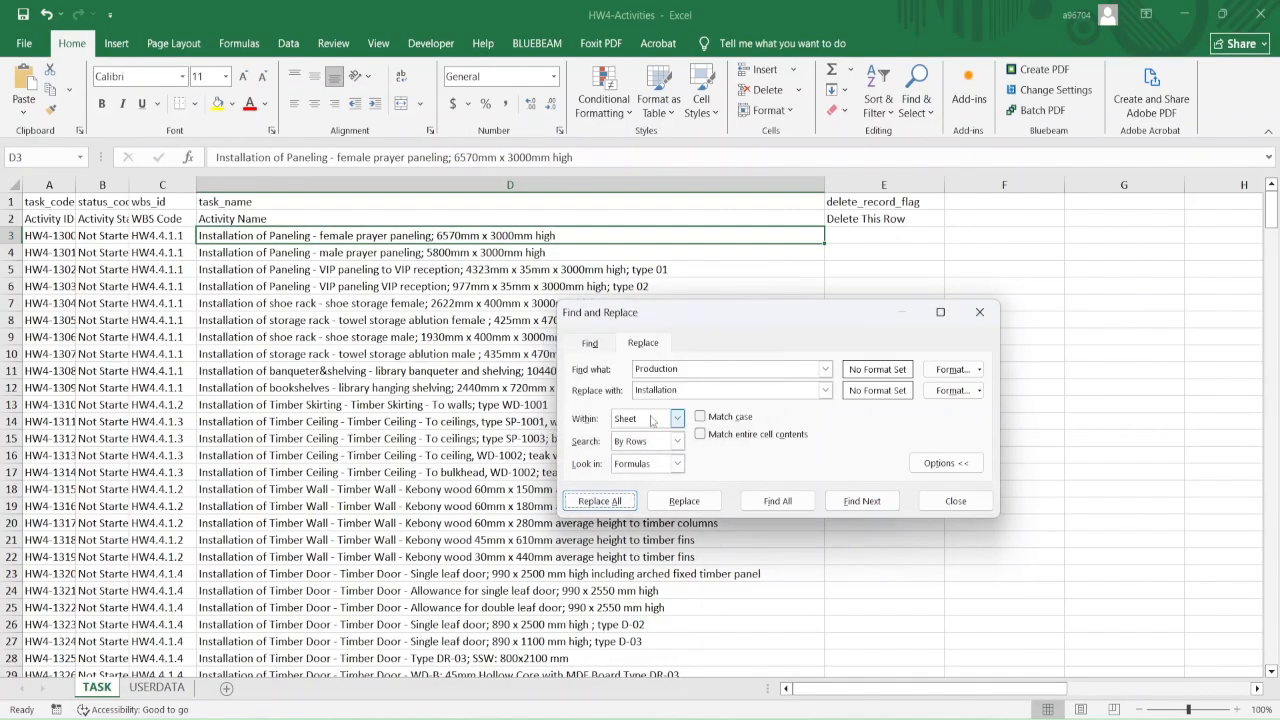
pyautogui.click(958, 498)
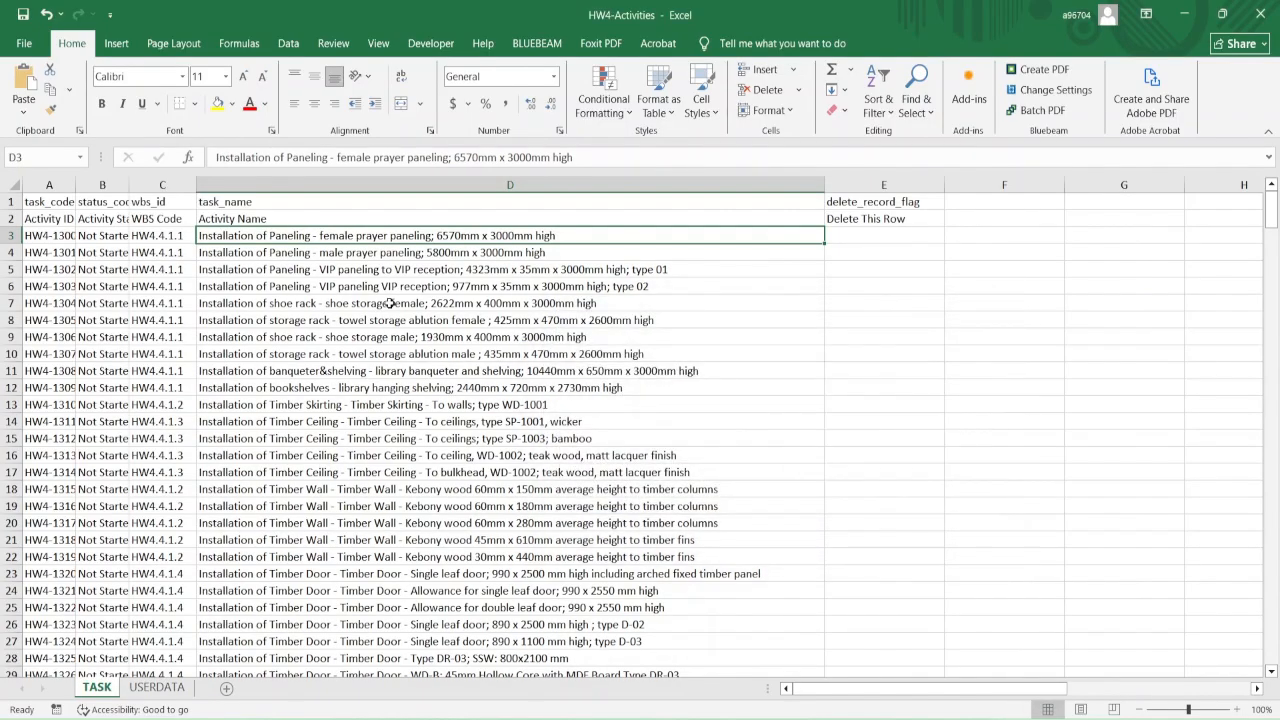
# Save and close the HW4-Activities workbook, and minimize the HW4 - Buildings2 workbook
pyautogui.click(329, 286)
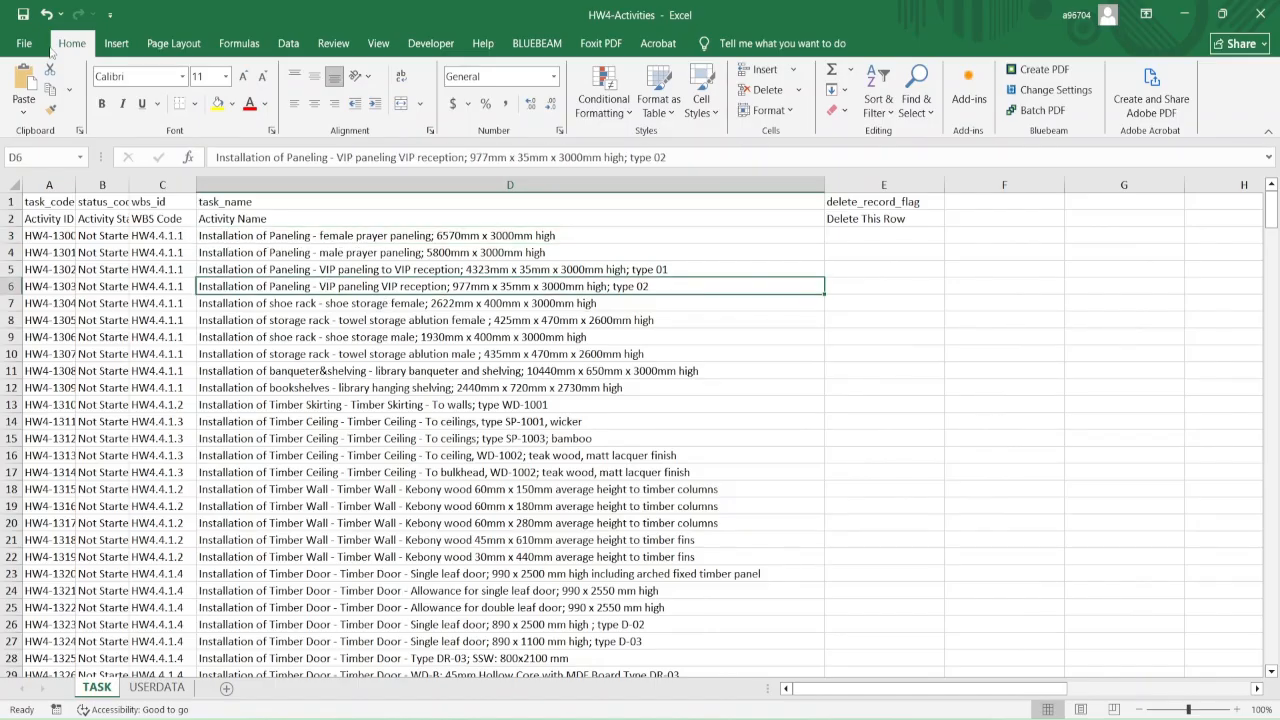
pyautogui.click(22, 15)
pyautogui.click(1263, 10)
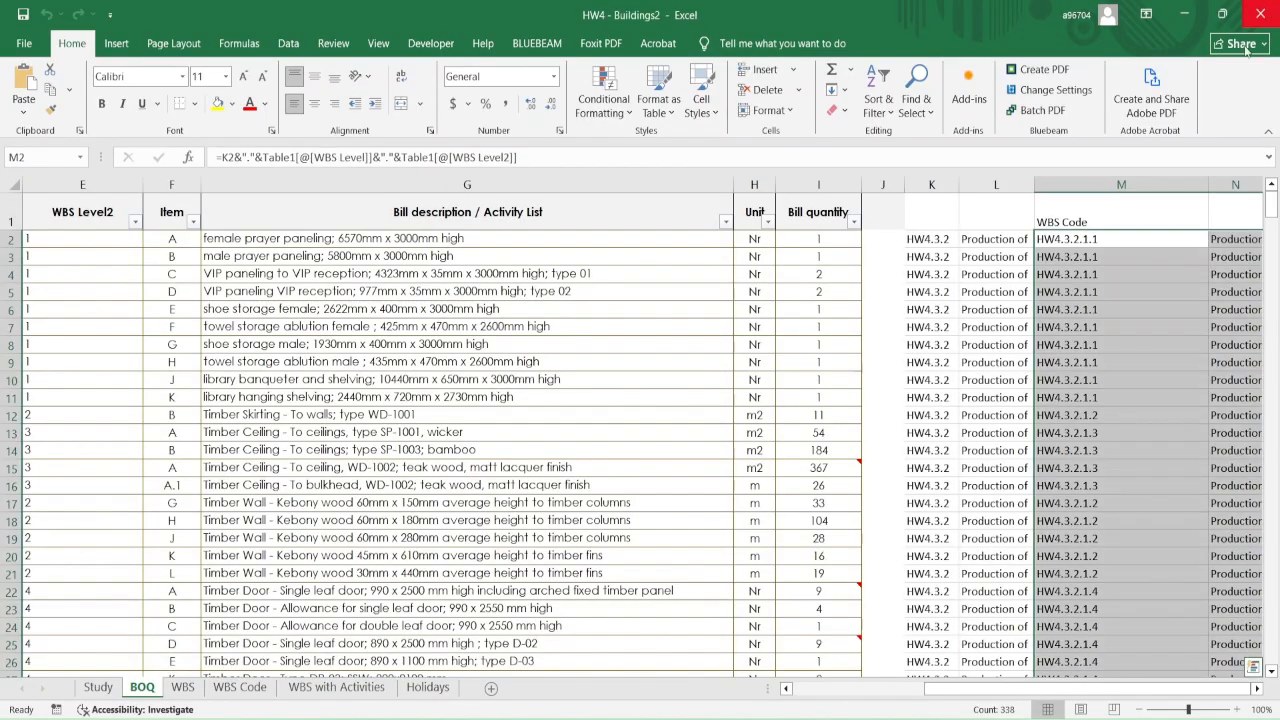
pyautogui.click(1184, 14)
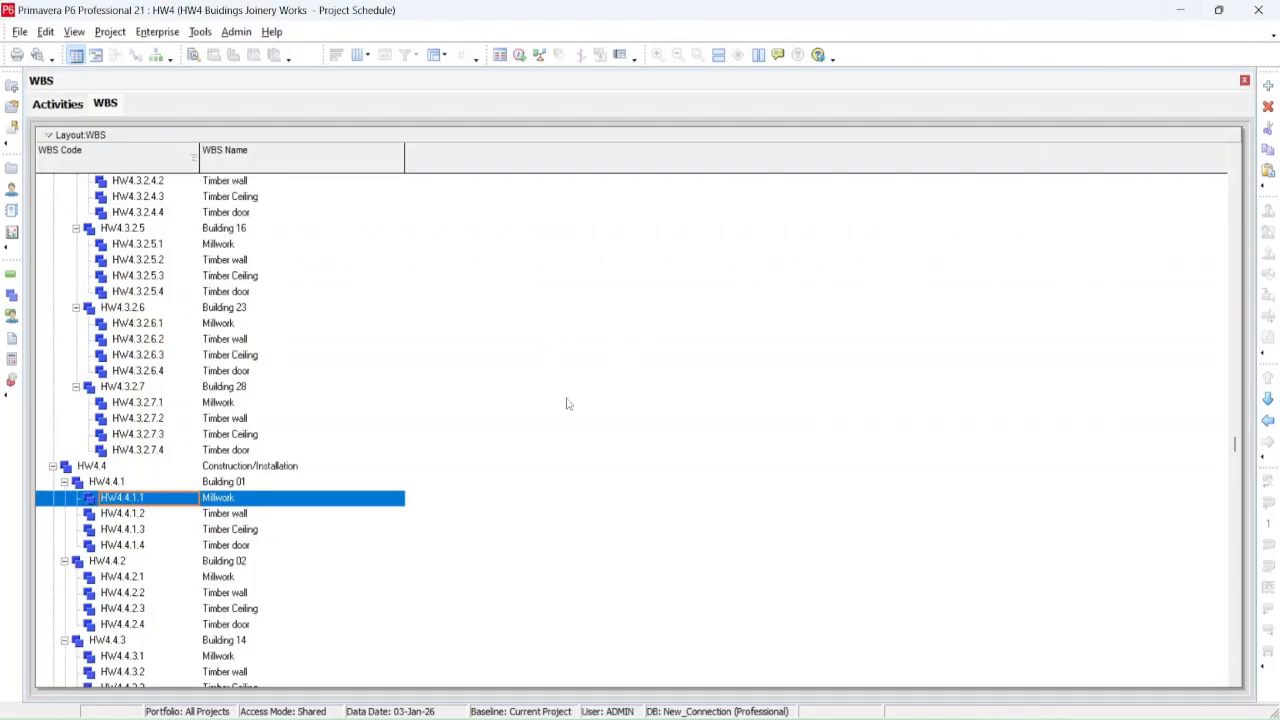
# Return to the project's activities in Primavera P6 and start an import in Spreadsheet (XLSX) format
pyautogui.moveTo(806, 718)
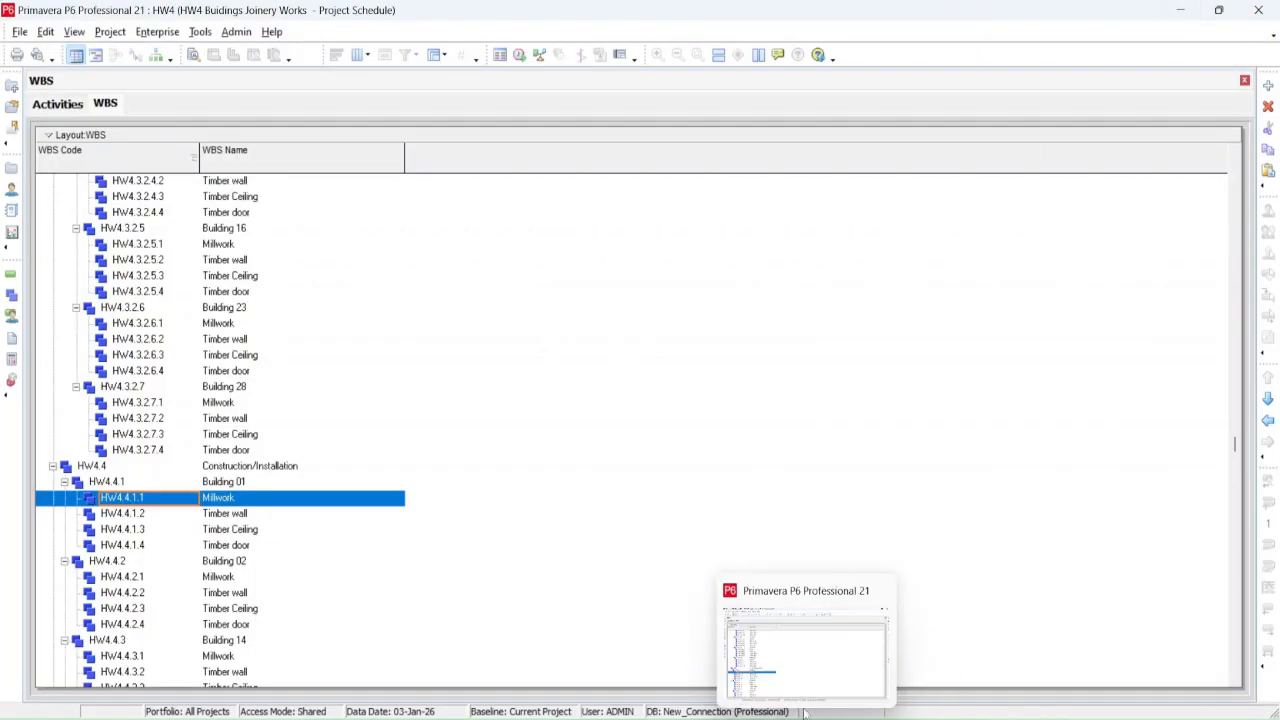
pyautogui.click(801, 674)
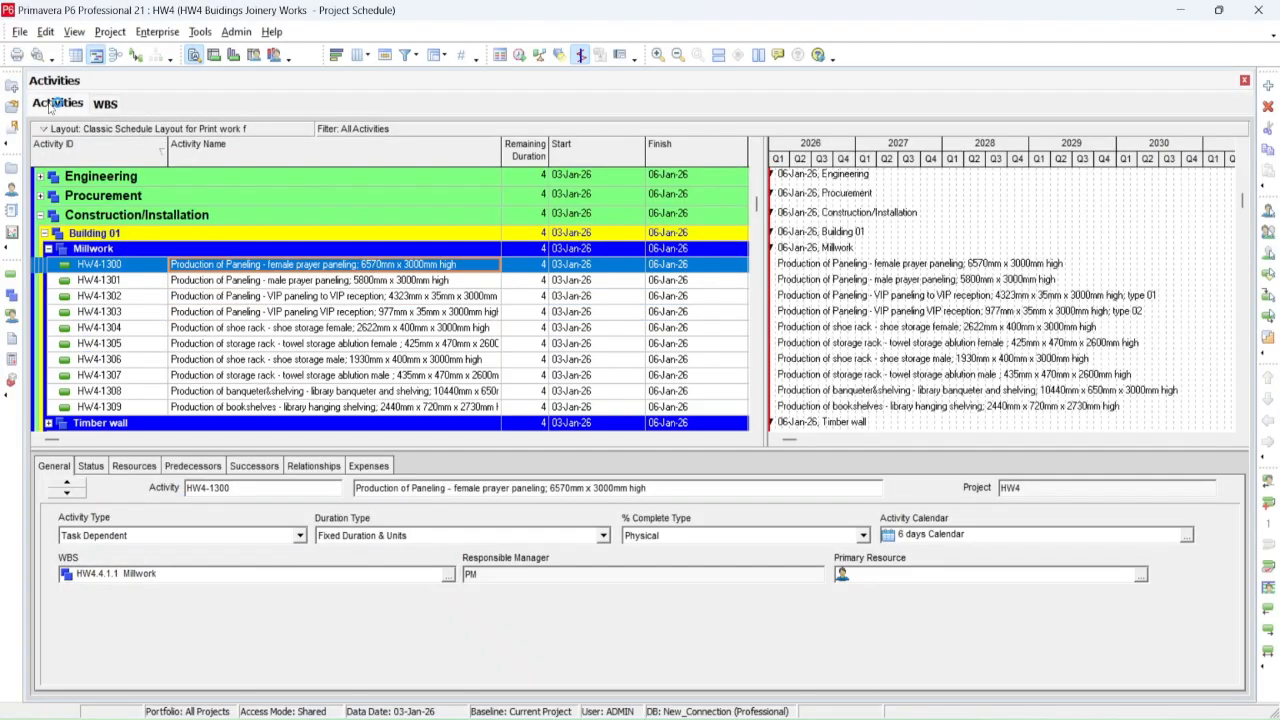
pyautogui.click(50, 106)
pyautogui.click(20, 31)
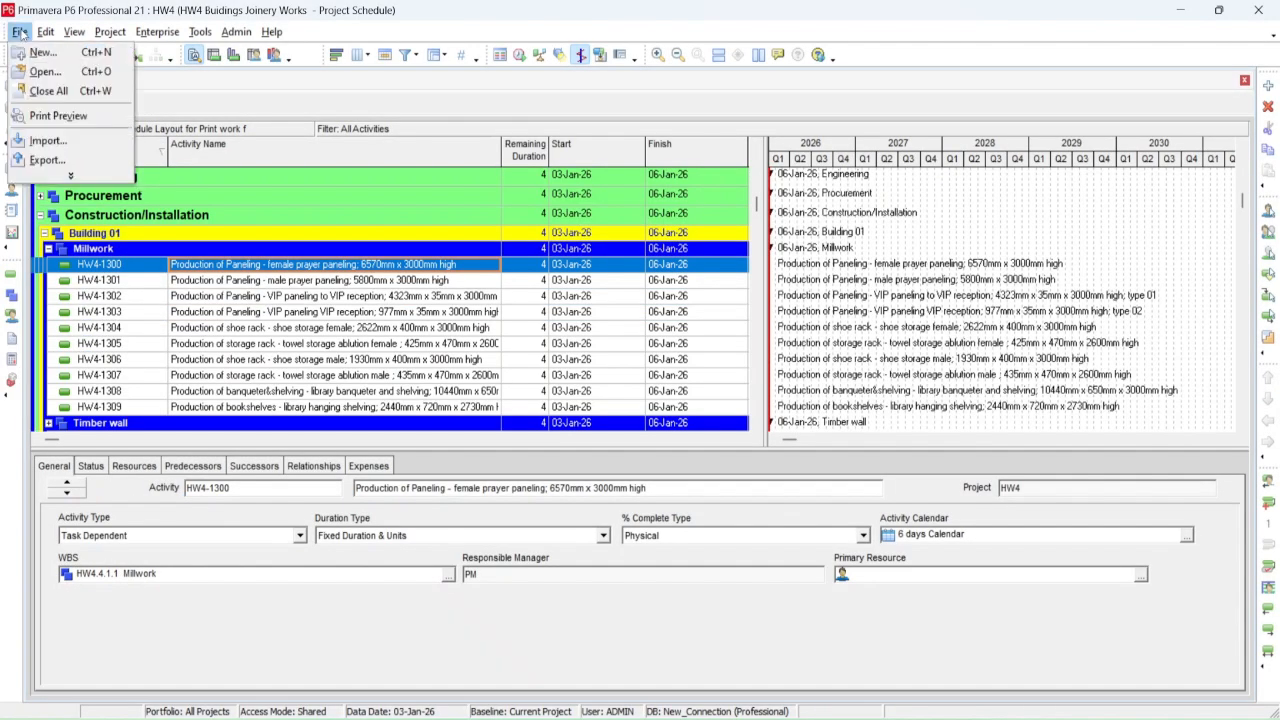
pyautogui.click(62, 147)
pyautogui.click(515, 382)
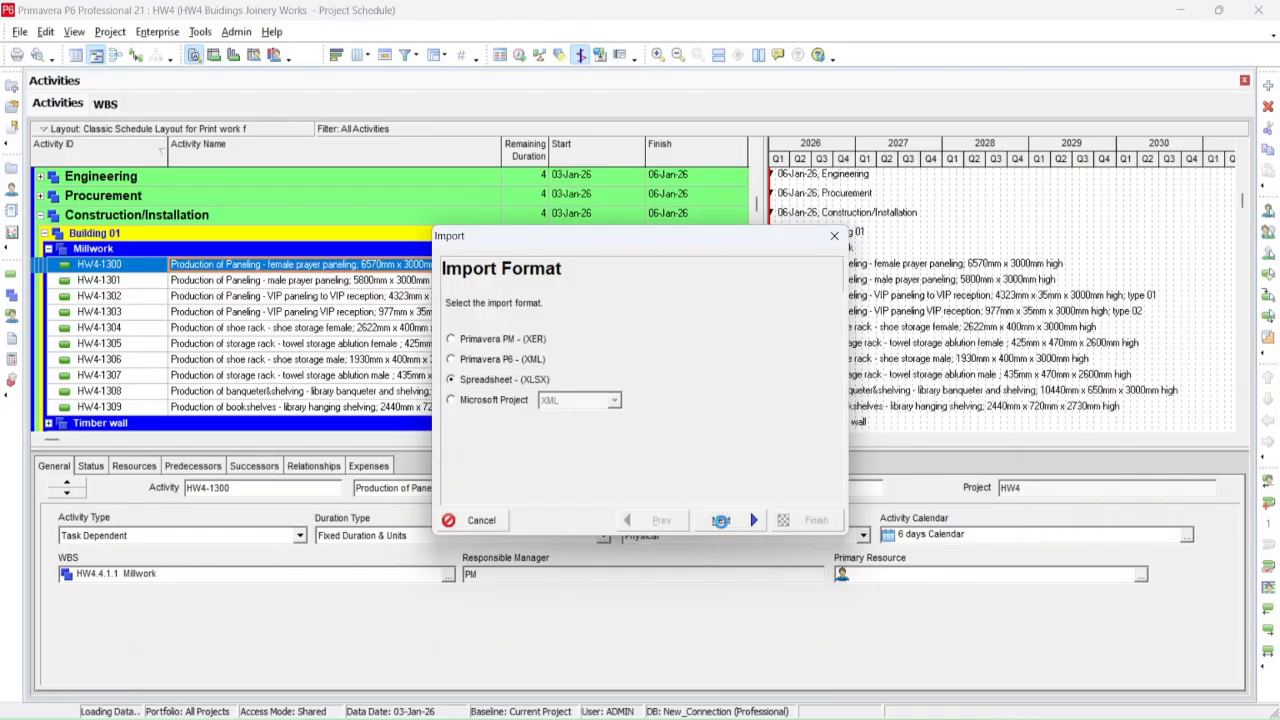
pyautogui.click(721, 520)
# Choose the HW4-Activities workbook from the P6 Work Files folder in P6 Beginner Course on the desktop as the import file
pyautogui.click(731, 421)
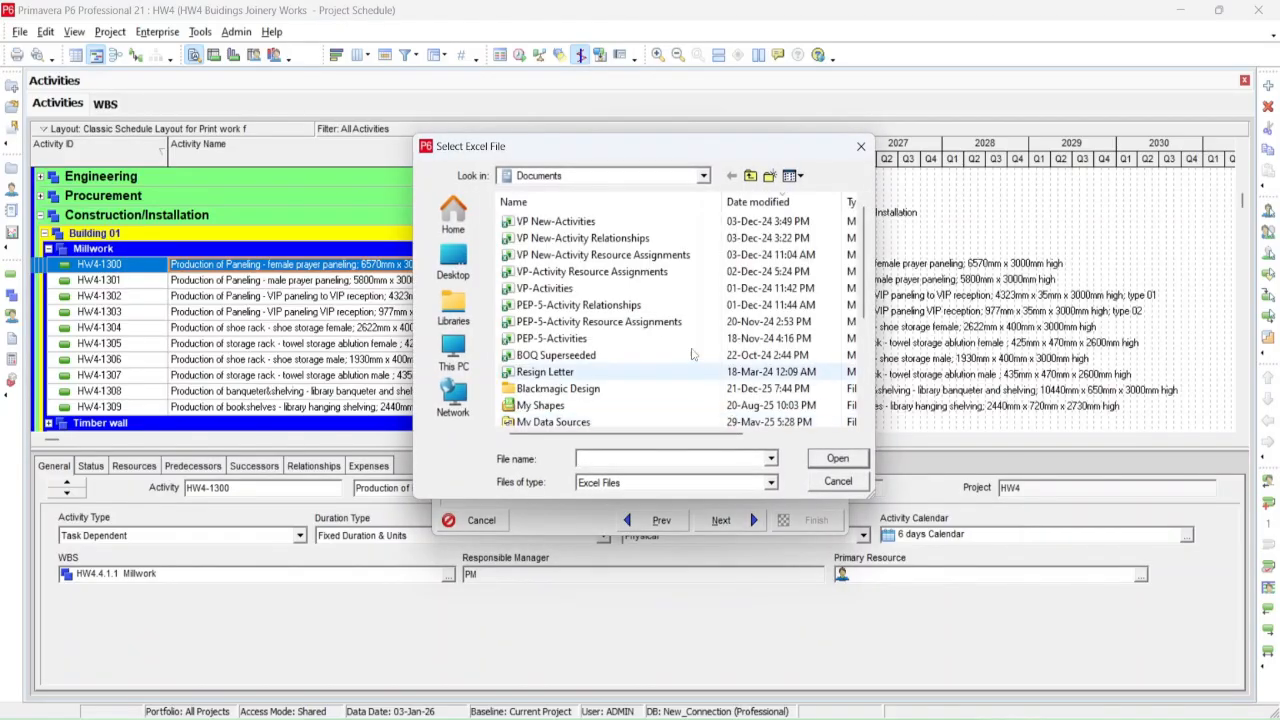
pyautogui.click(453, 262)
pyautogui.scroll(-5, 580, 380)
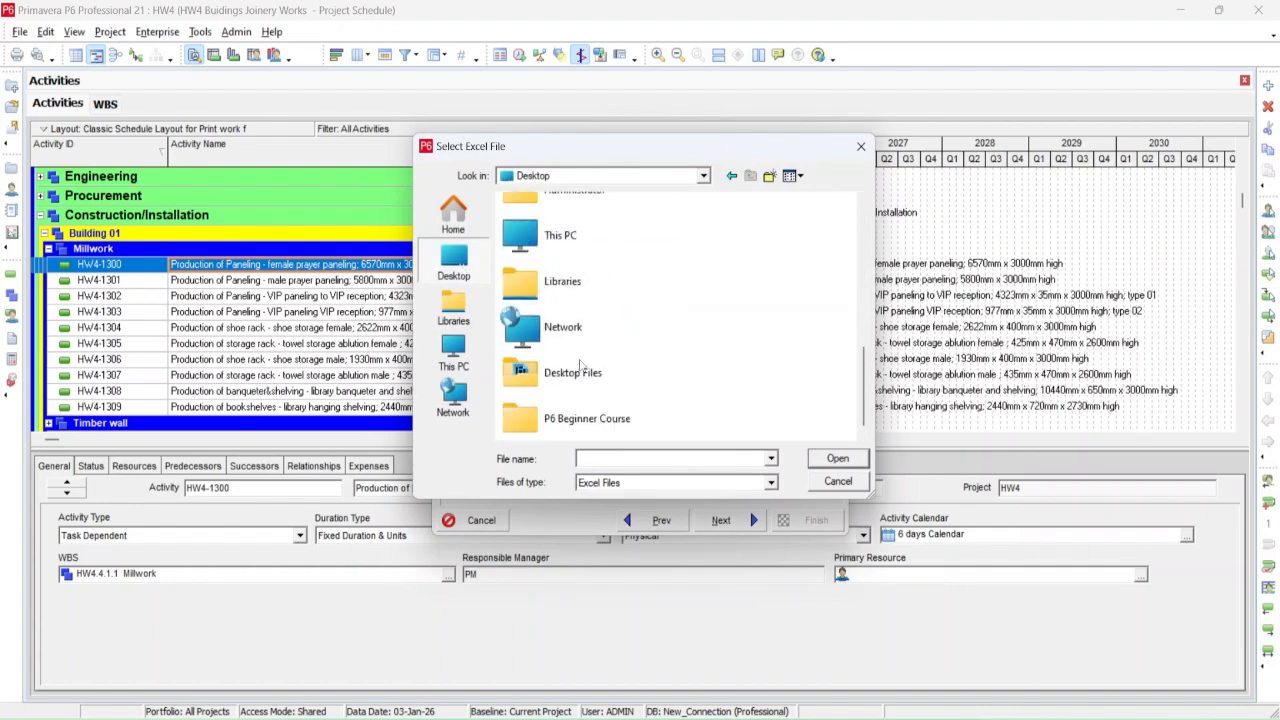
pyautogui.doubleClick(585, 421)
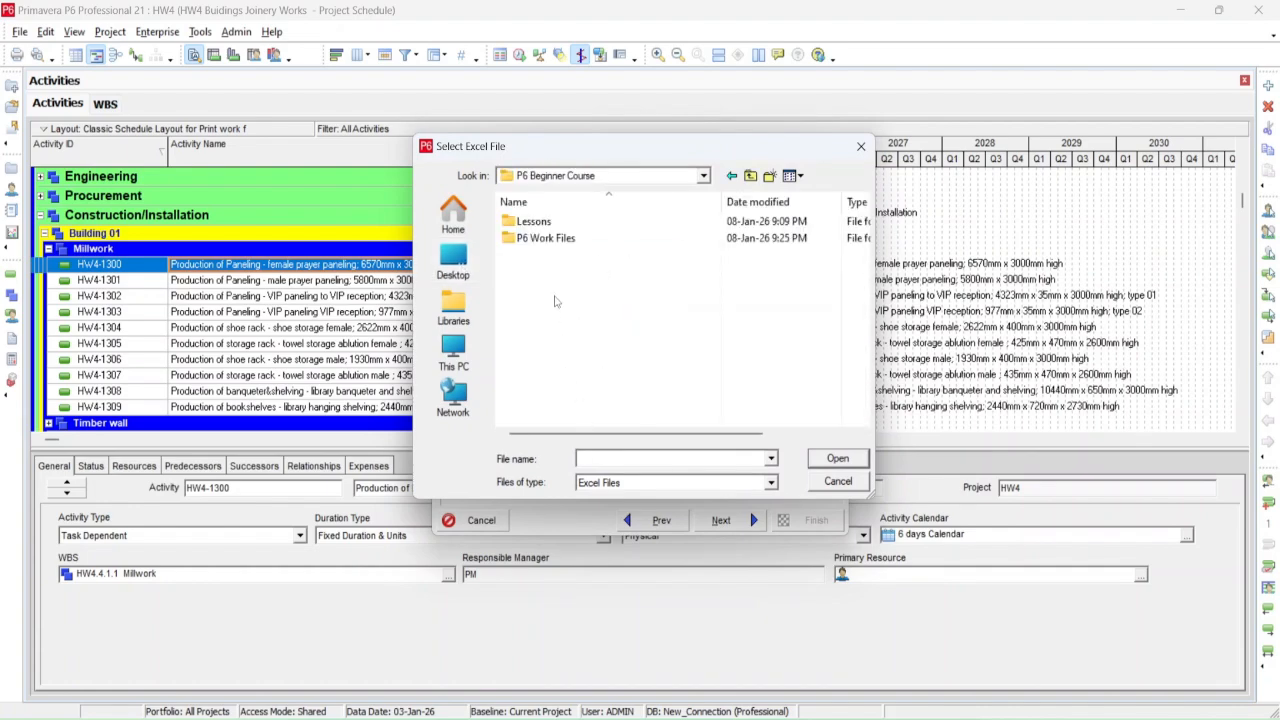
pyautogui.doubleClick(558, 237)
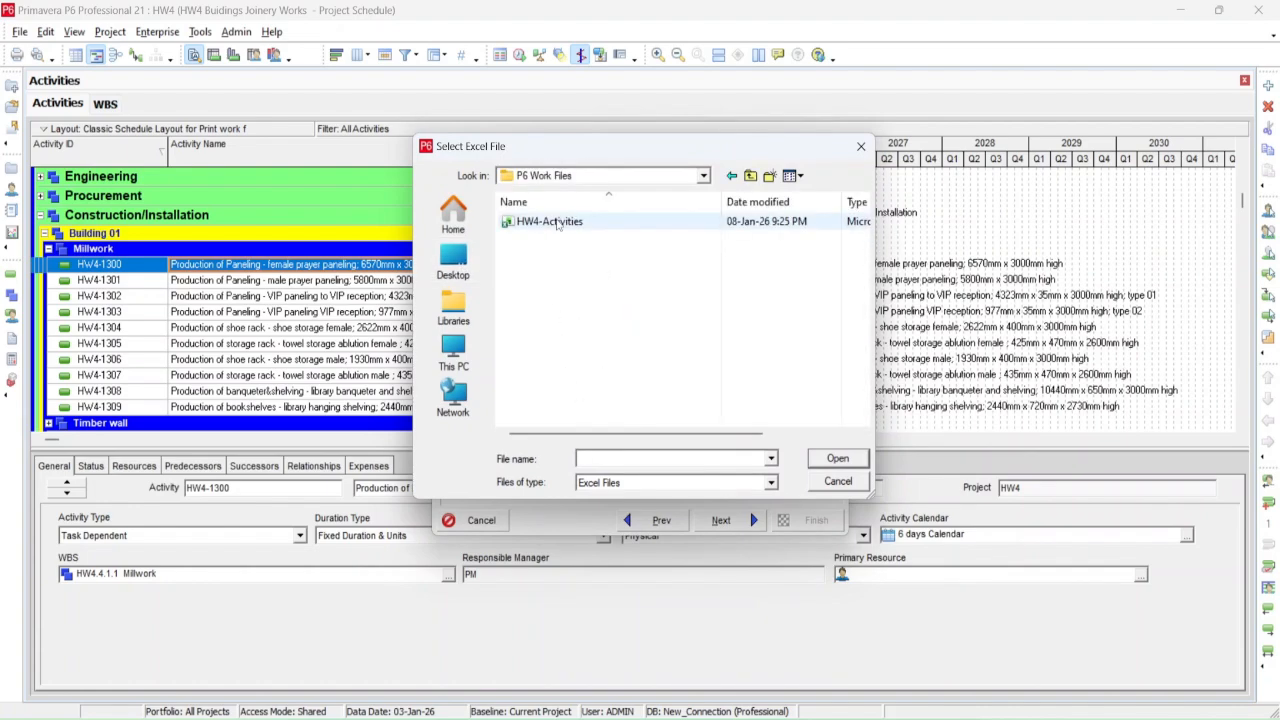
pyautogui.doubleClick(558, 222)
pyautogui.click(750, 520)
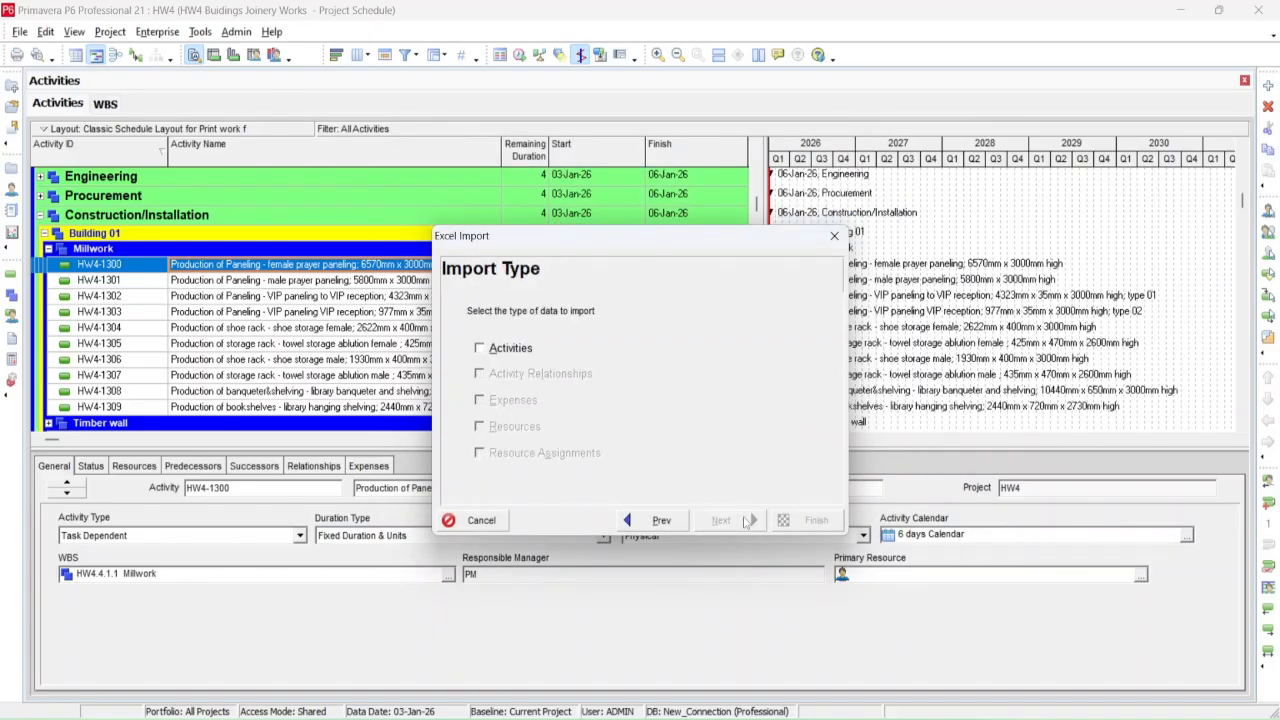
# Import the Activities data with Update Existing Project into the HW4 project and close the import wizard
pyautogui.click(492, 350)
pyautogui.click(720, 520)
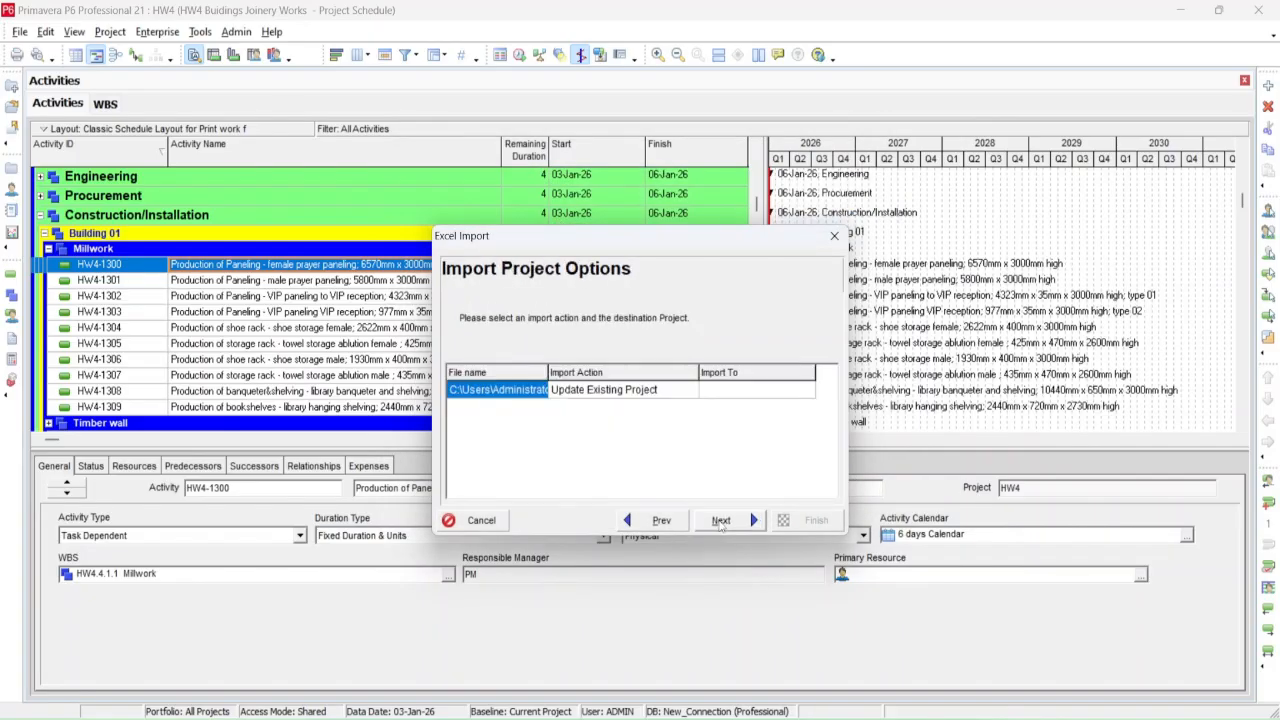
pyautogui.click(803, 393)
pyautogui.click(803, 393)
pyautogui.click(807, 391)
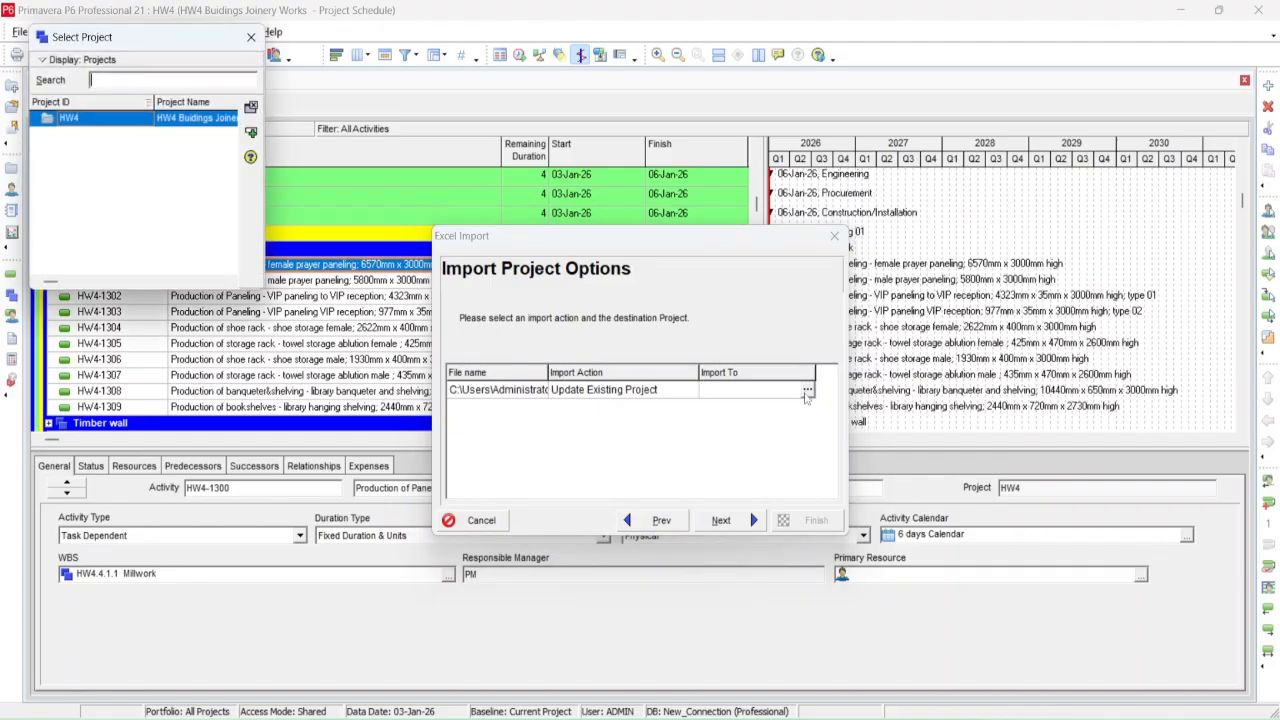
pyautogui.click(251, 134)
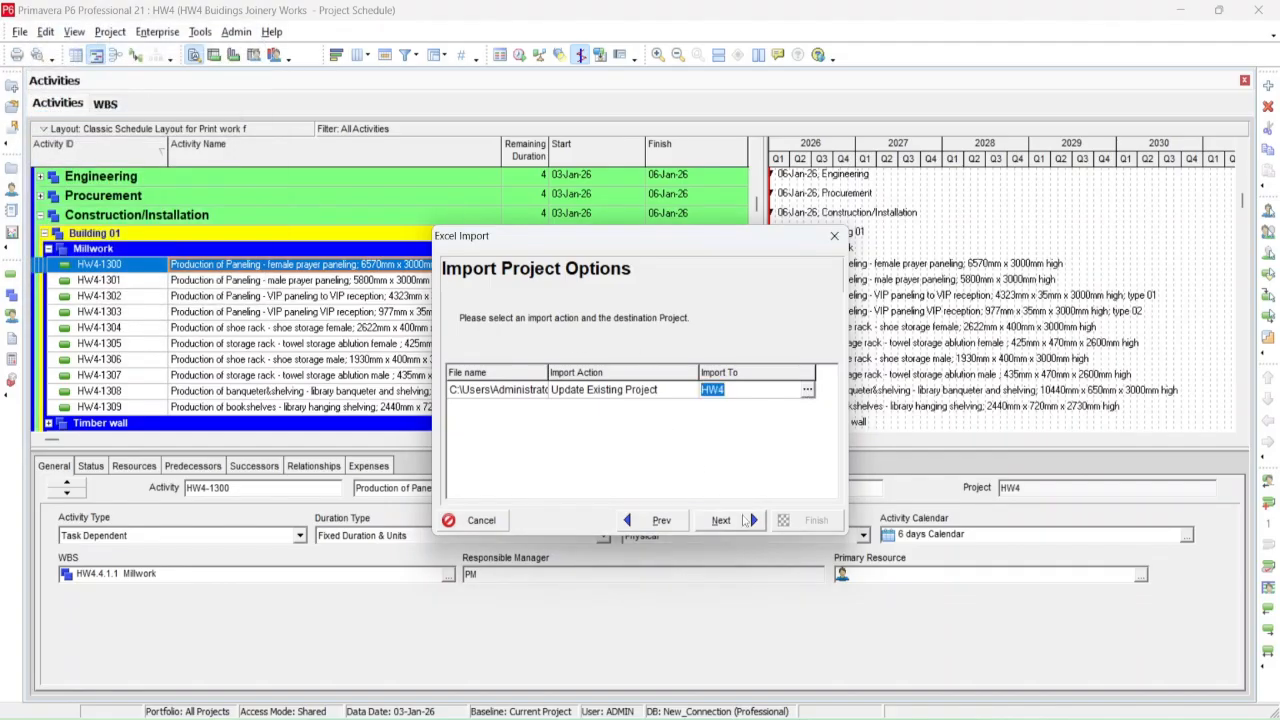
pyautogui.click(745, 520)
pyautogui.click(789, 524)
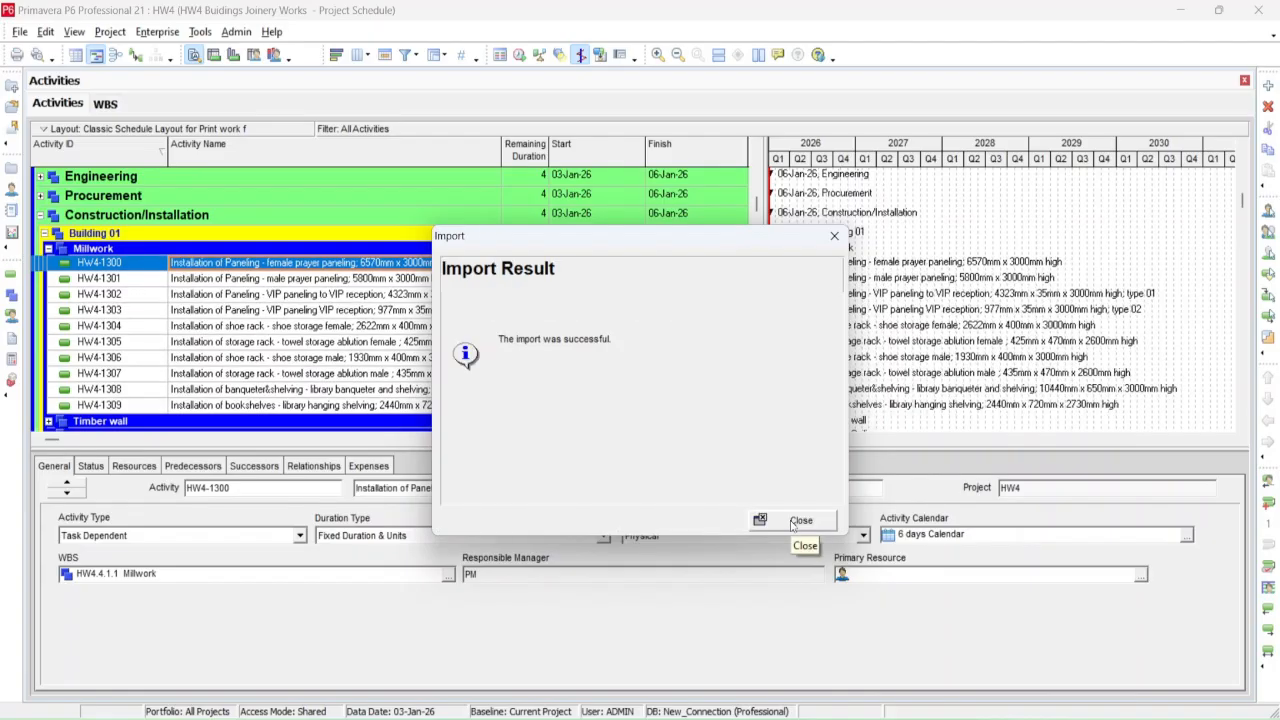
pyautogui.click(797, 521)
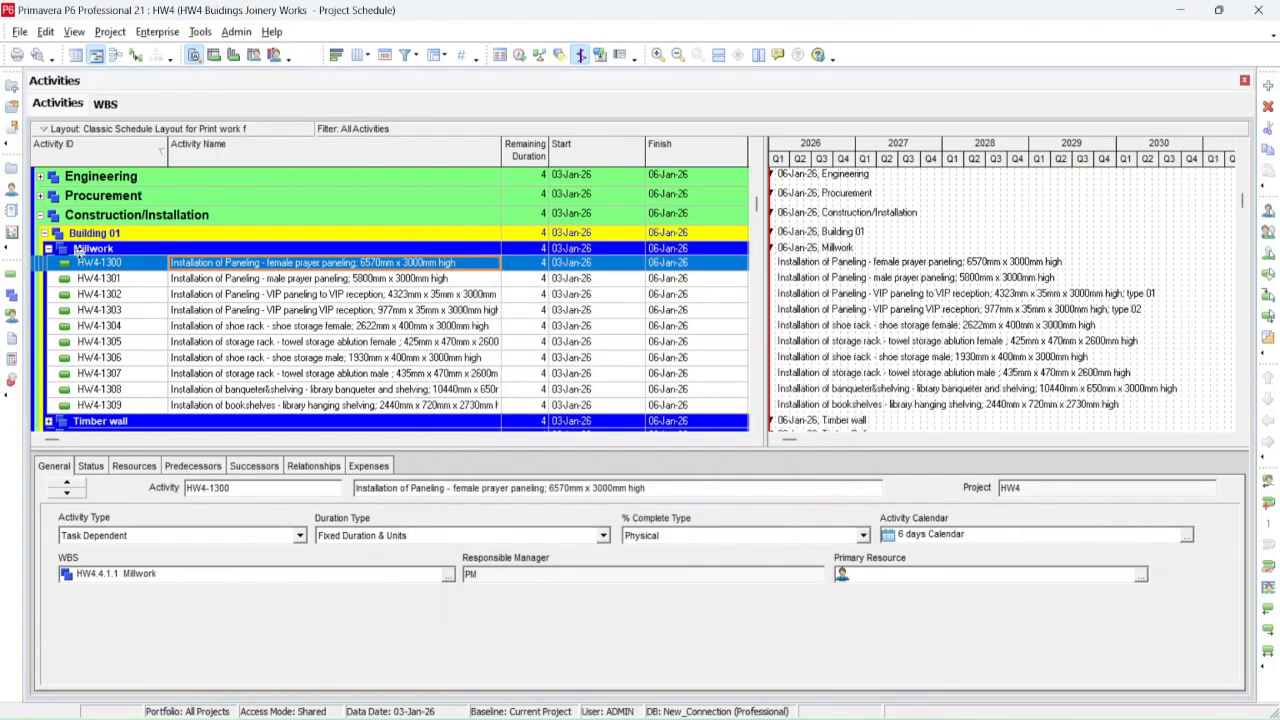
# Review the imported activity names under Construction/Installation, Building 01, expanding Timber wall and Timber Ceiling to check them after Millwork
pyautogui.click(204, 283)
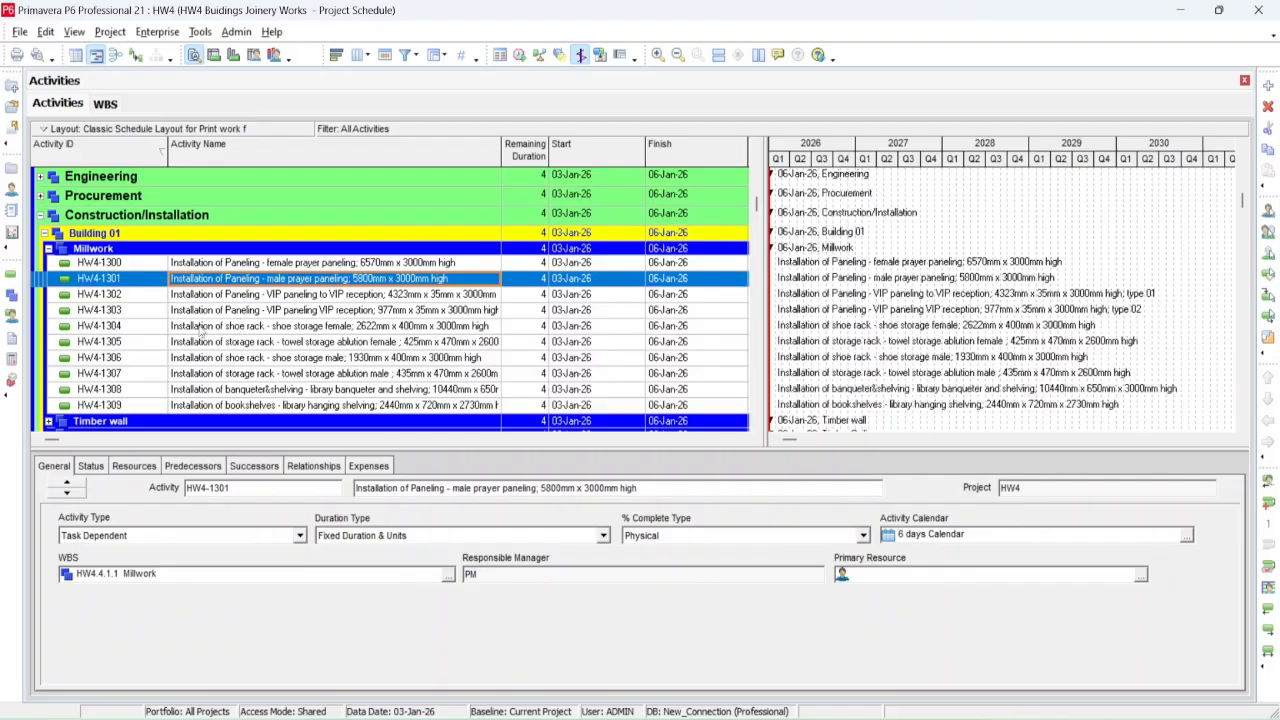
pyautogui.scroll(-3, 200, 330)
pyautogui.click(48, 286)
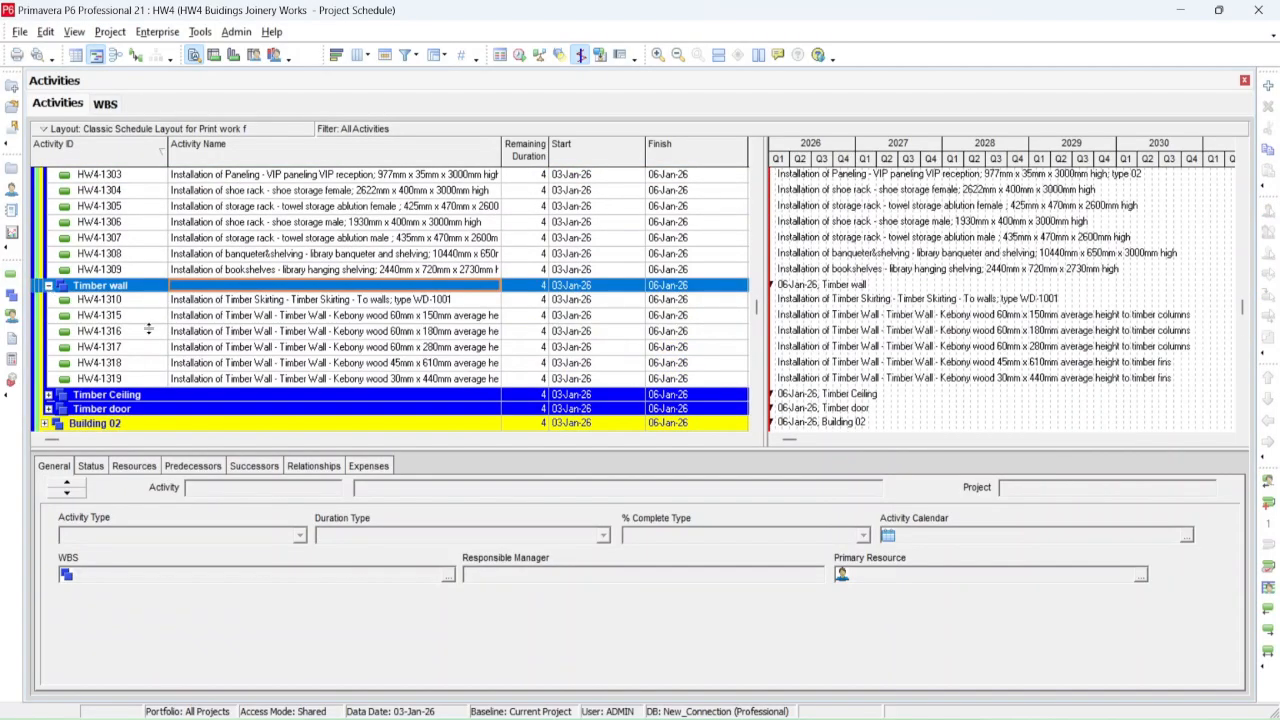
pyautogui.scroll(-2, 230, 307)
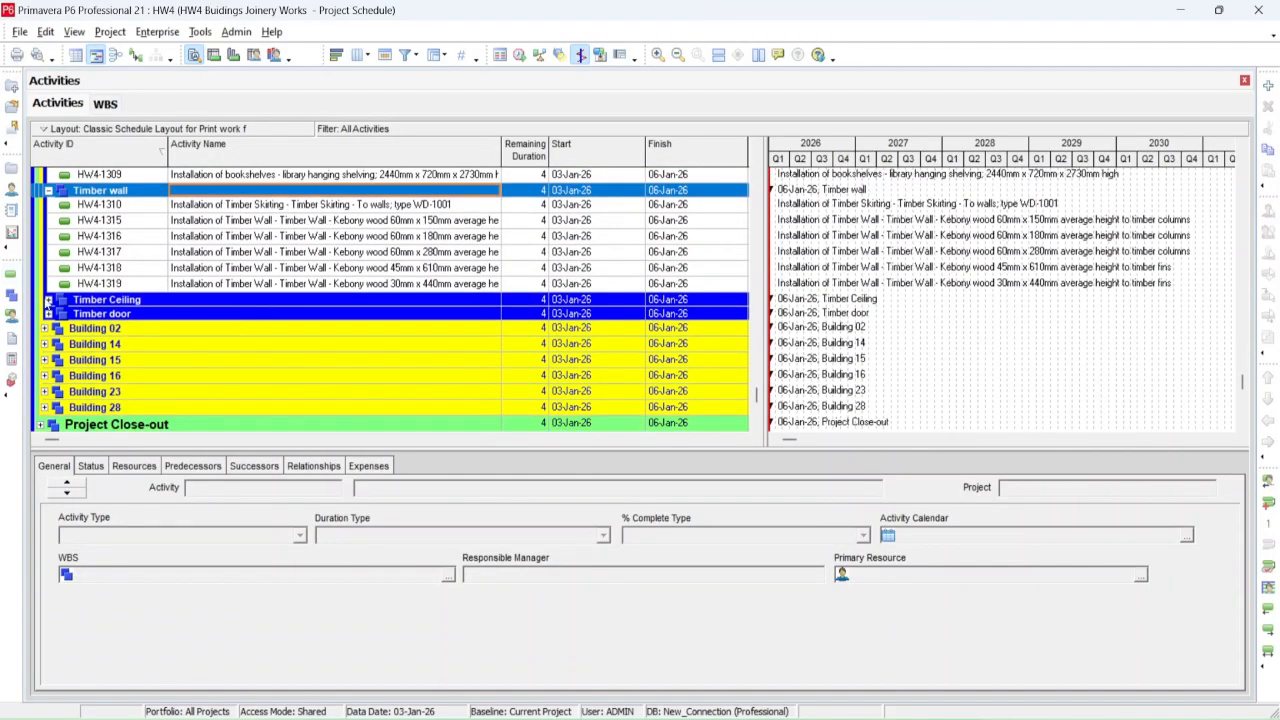
pyautogui.click(46, 301)
pyautogui.click(47, 300)
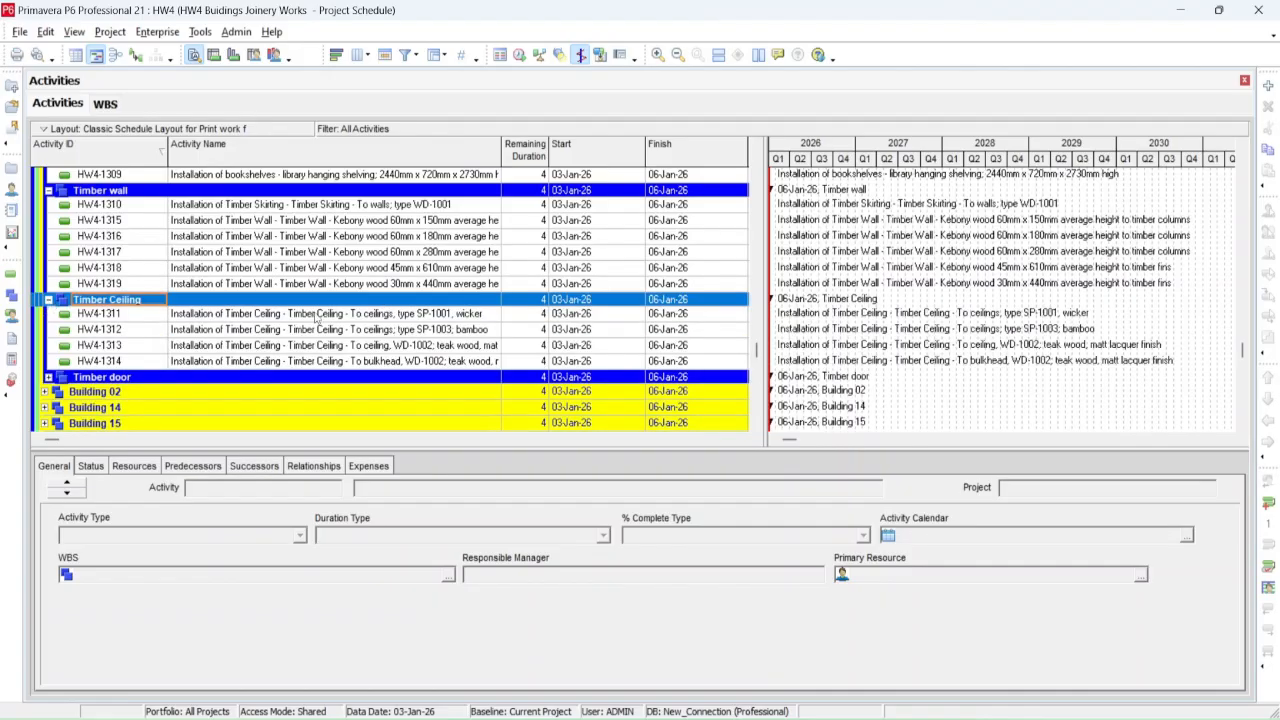
# Expand Procurement, Production & Delivery, Building 01 and Millwork, and compare its production activity names with the installation activities under Construction/Installation
pyautogui.scroll(5, 290, 325)
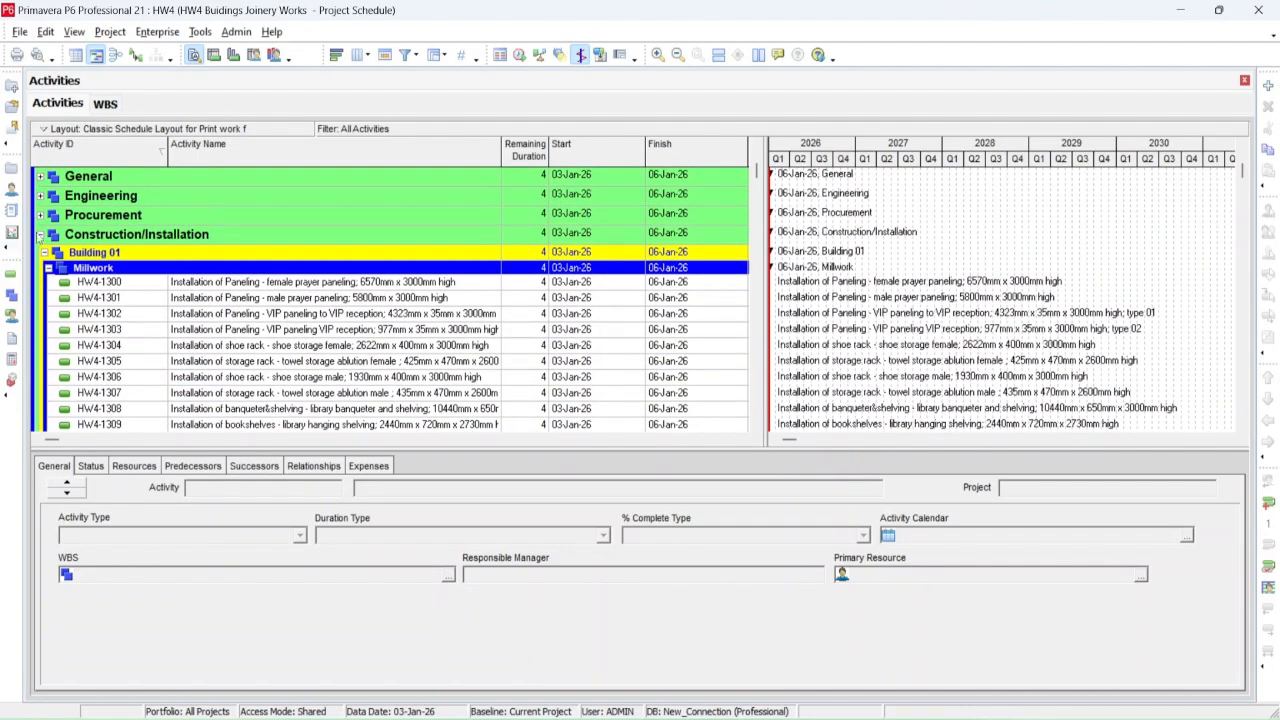
pyautogui.click(40, 215)
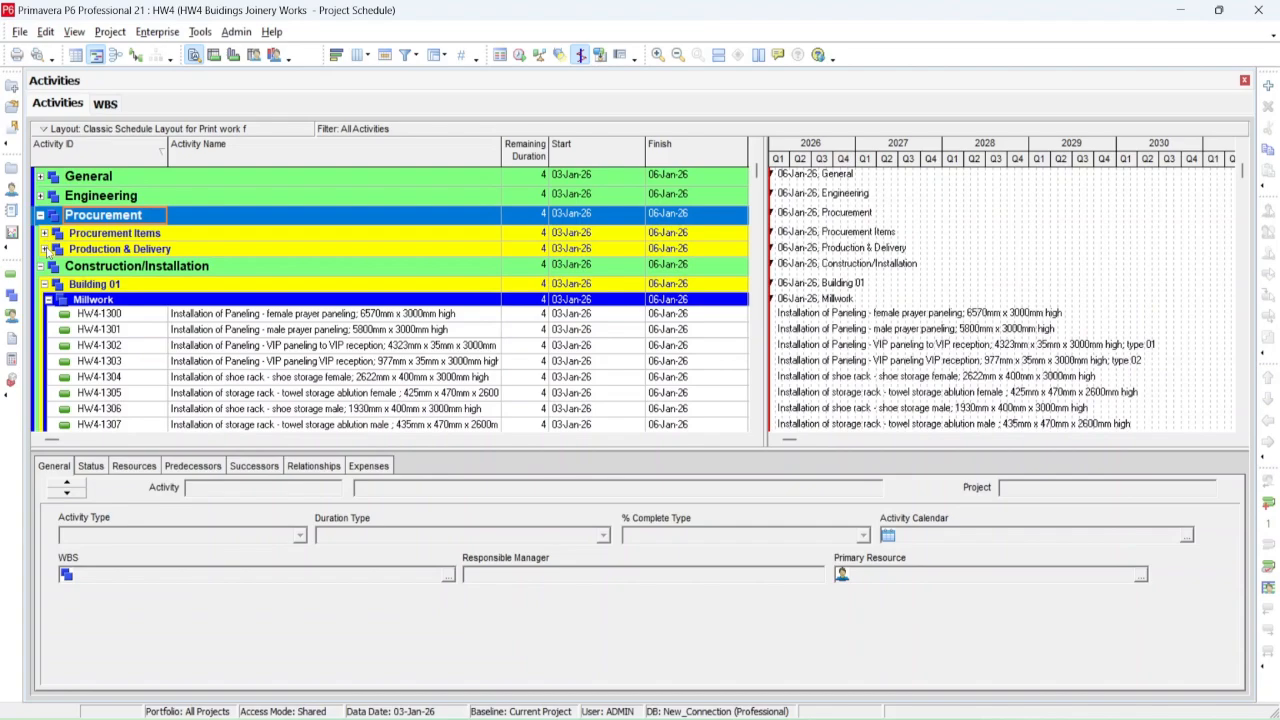
pyautogui.click(44, 249)
pyautogui.click(48, 265)
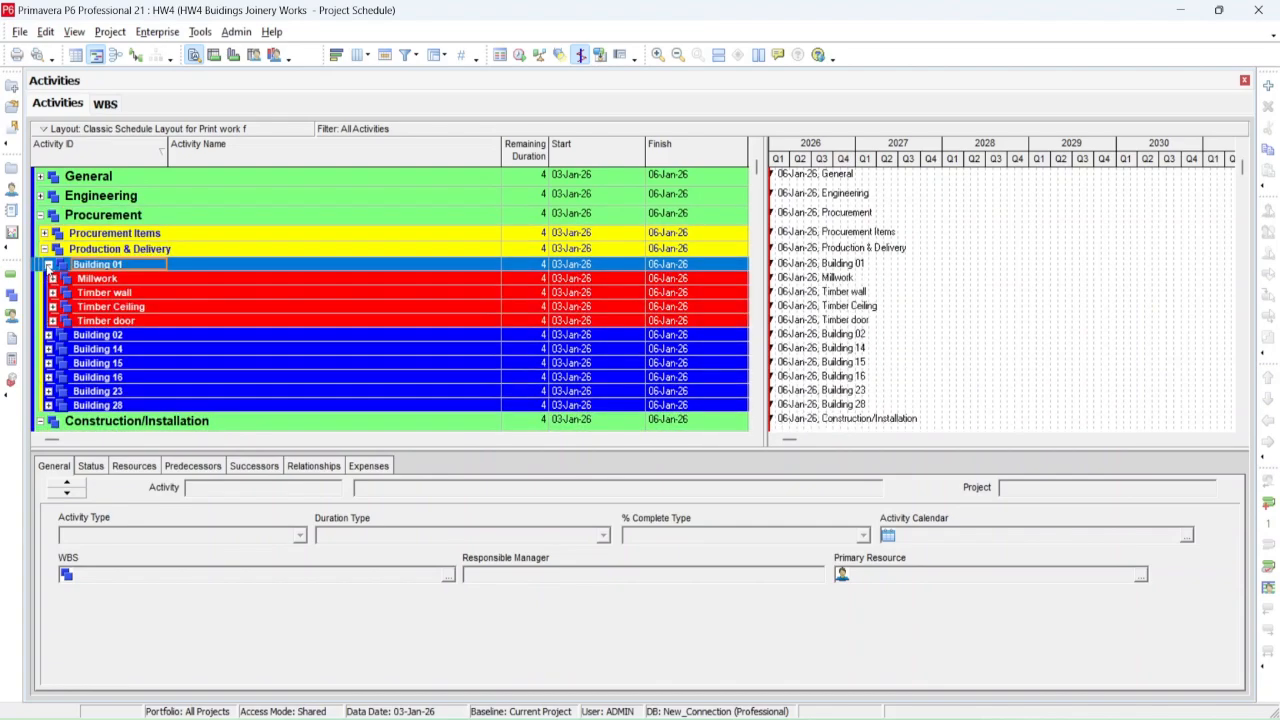
pyautogui.click(52, 279)
pyautogui.click(200, 295)
pyautogui.scroll(-12, 205, 300)
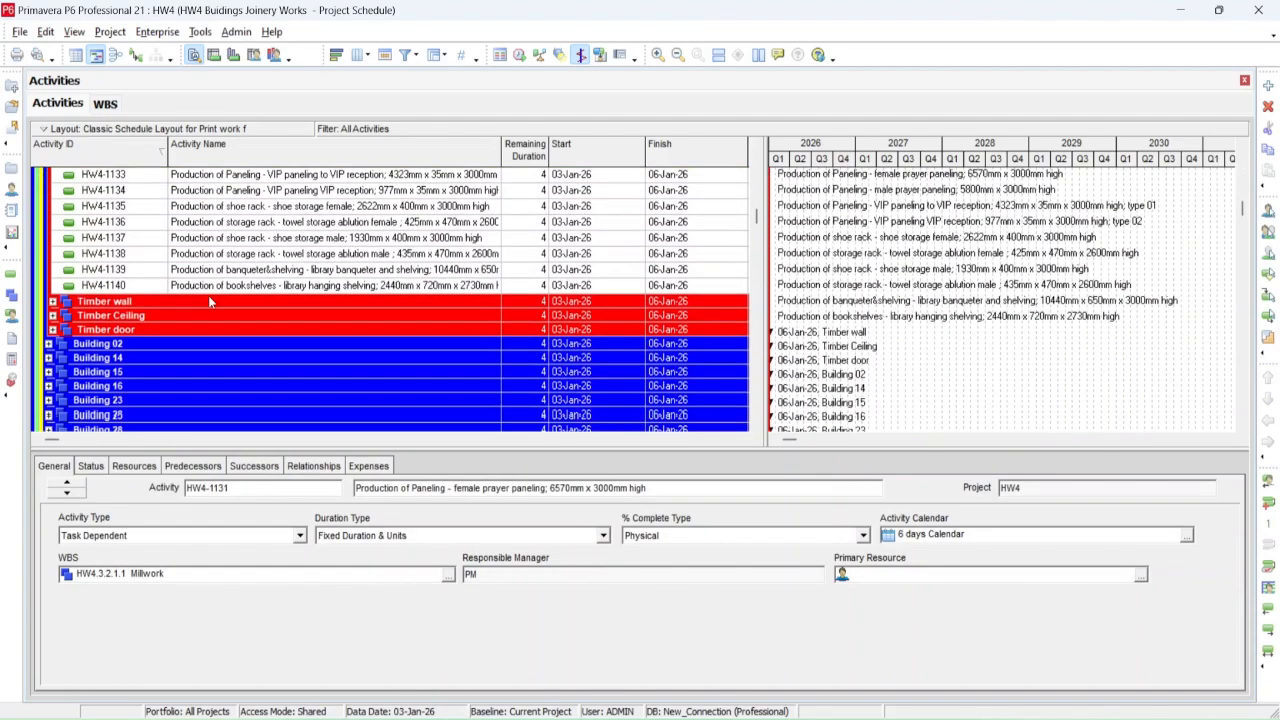
pyautogui.scroll(2, 210, 300)
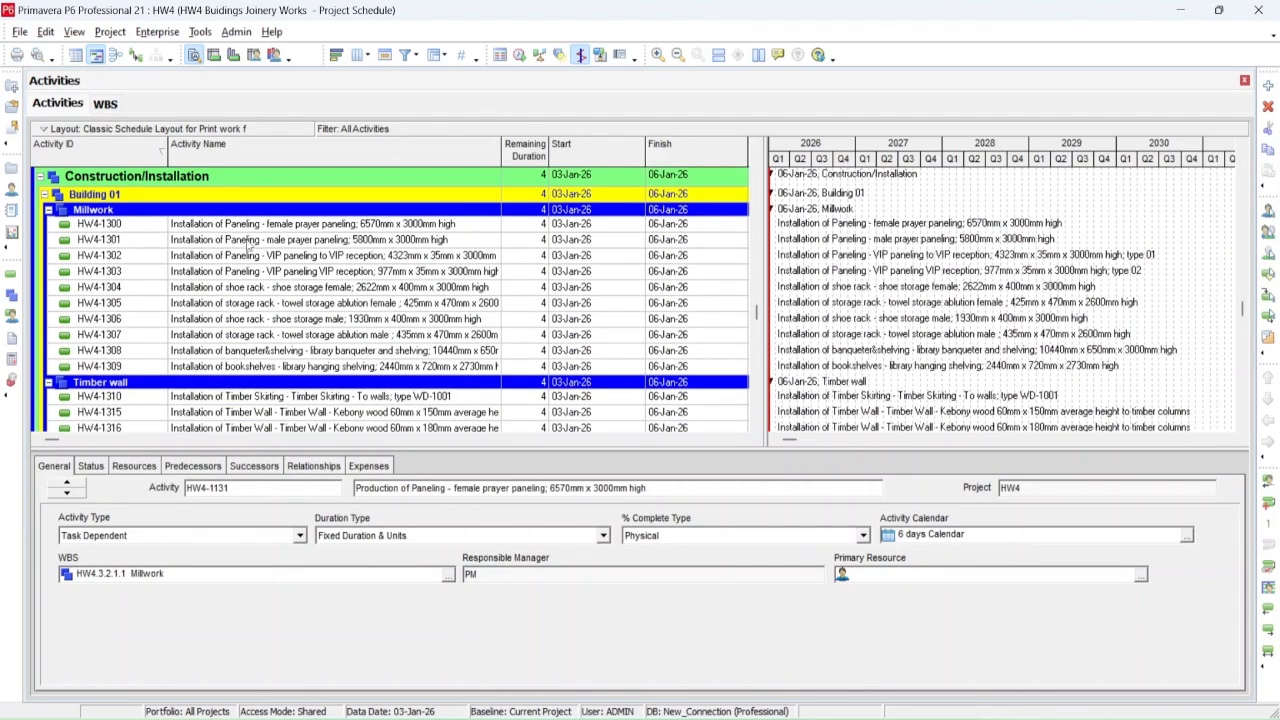